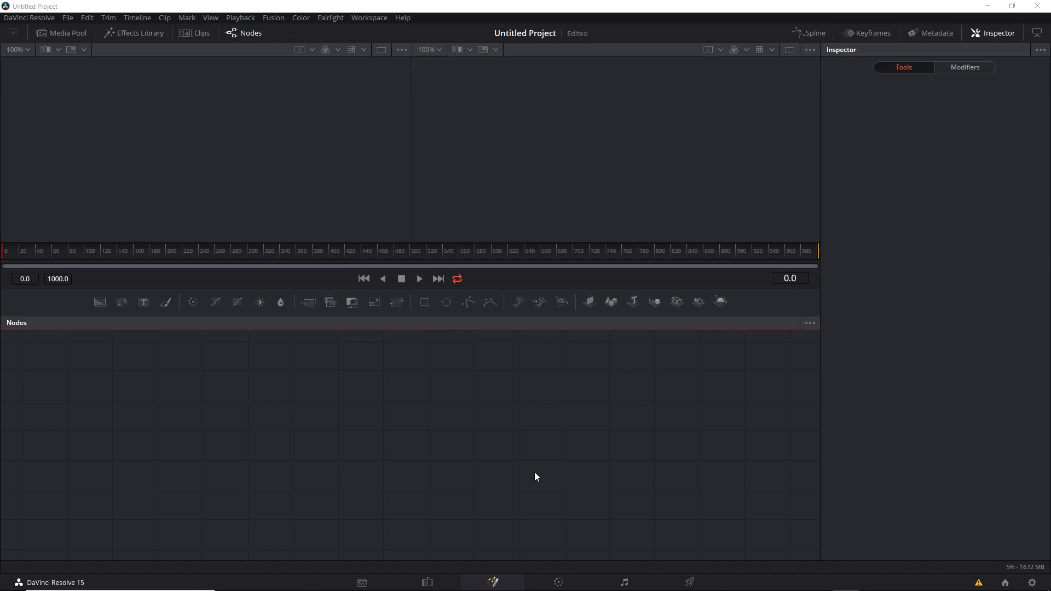
Step: Open the LUT folder from the project's color management settings and place its window beside the Footage folder window
{"action": "left_click", "coordinate": [1032, 582]}
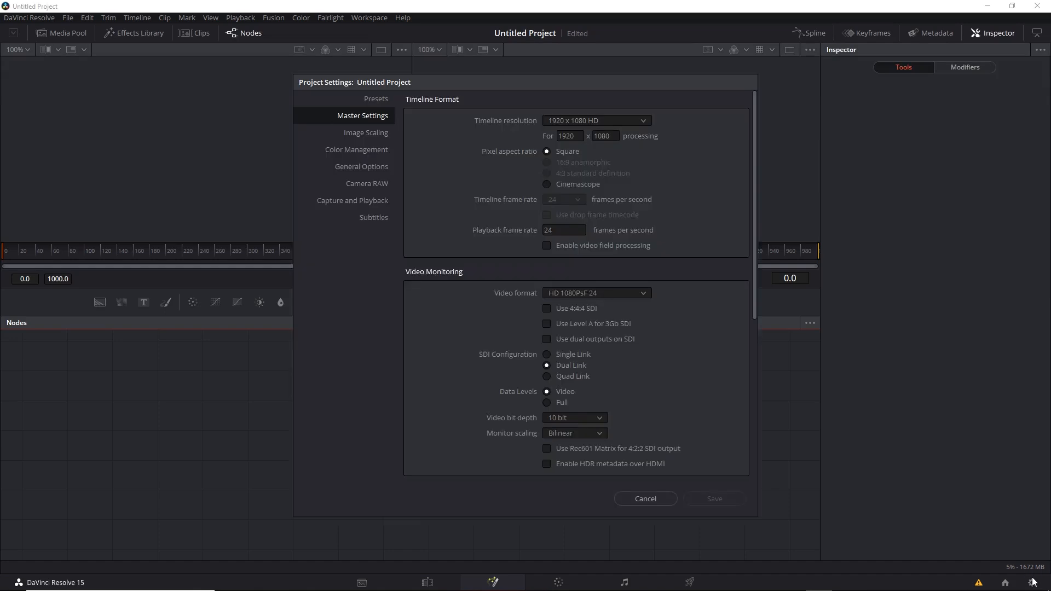
{"action": "left_click", "coordinate": [377, 152]}
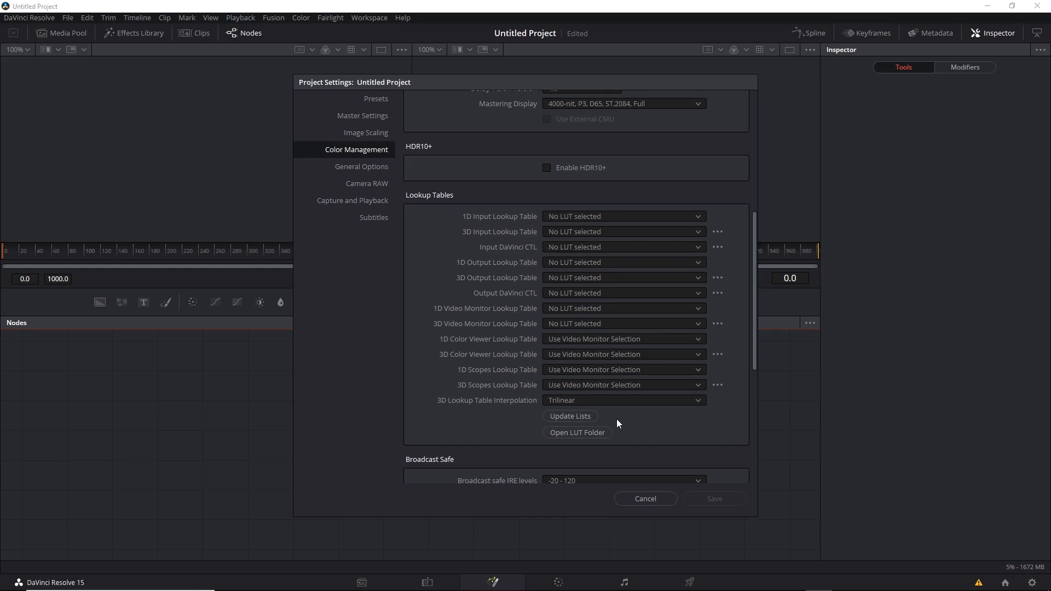
{"action": "left_click", "coordinate": [590, 432]}
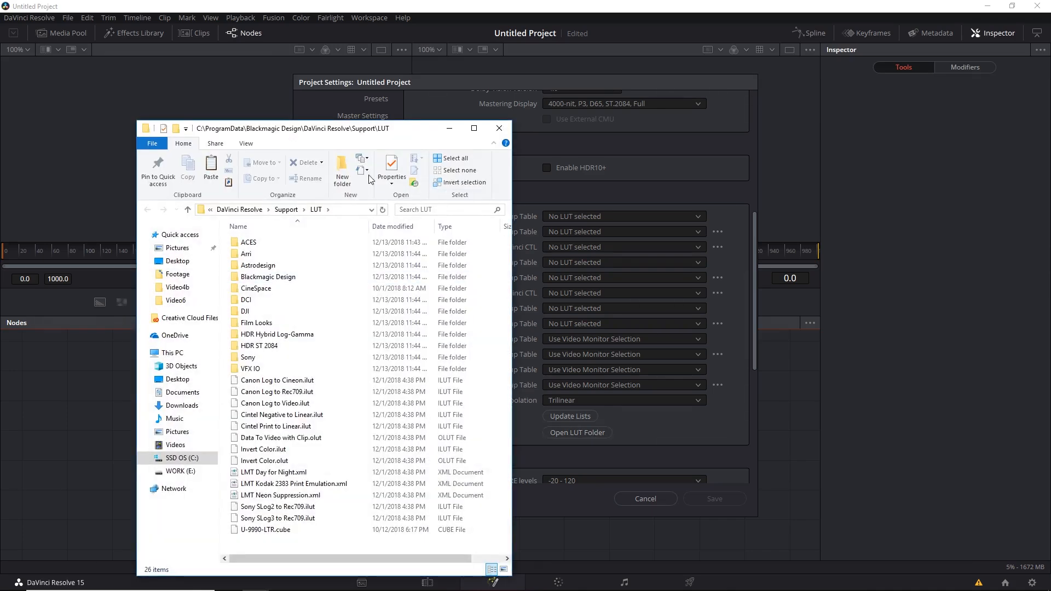
{"action": "left_click_drag", "start_coordinate": [352, 137], "coordinate": [464, 76]}
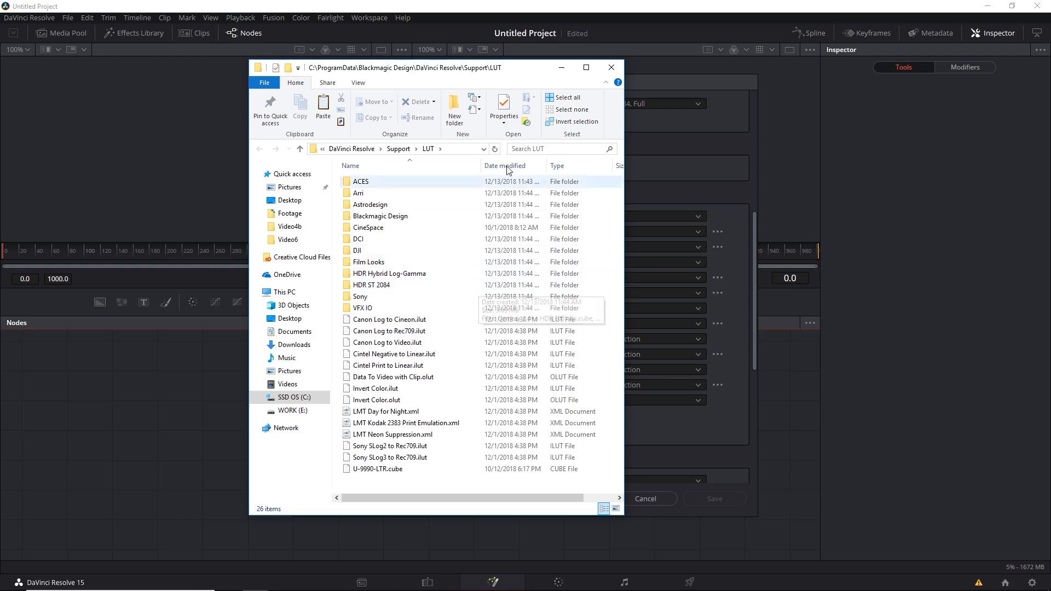
{"action": "left_click_drag", "start_coordinate": [478, 71], "coordinate": [756, 81]}
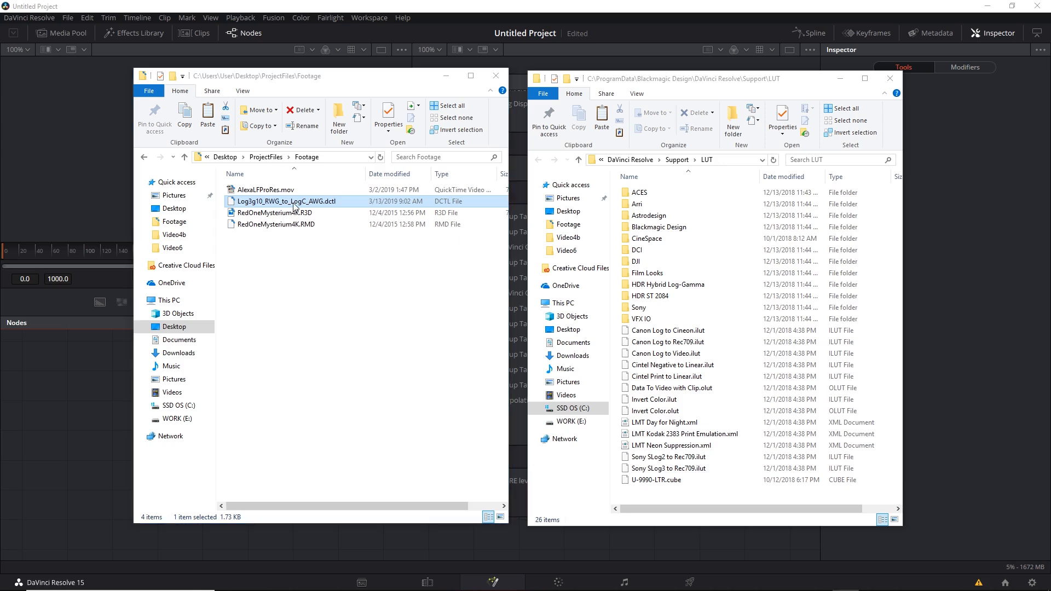
Step: Copy Log3g10_RWG_to_LogC_AWG.dctl from the Footage folder into the LUT folder
{"action": "right_click", "coordinate": [327, 201]}
{"action": "left_click", "coordinate": [383, 361]}
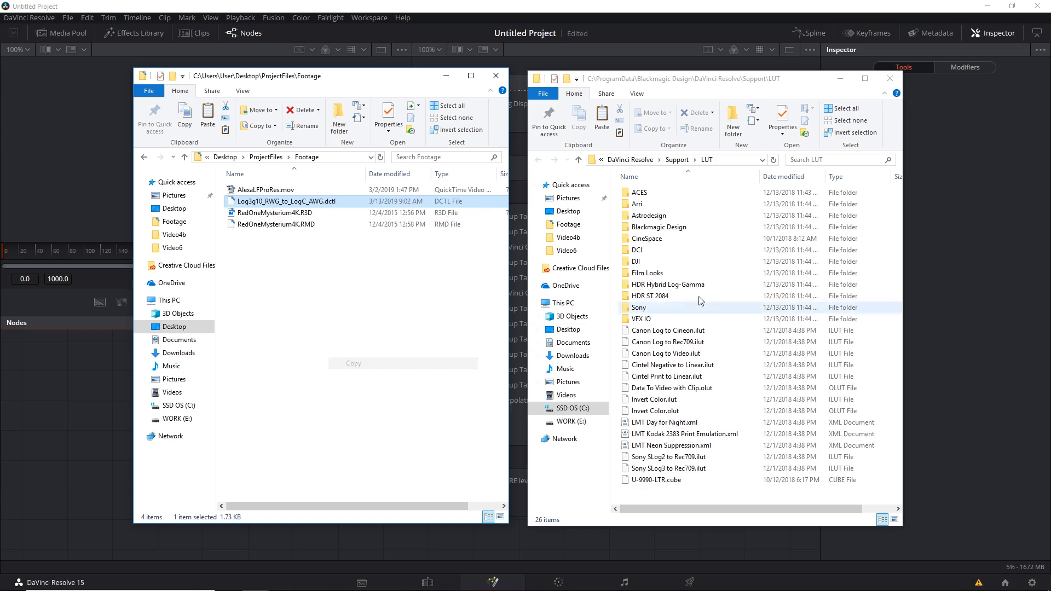
{"action": "left_click", "coordinate": [805, 84]}
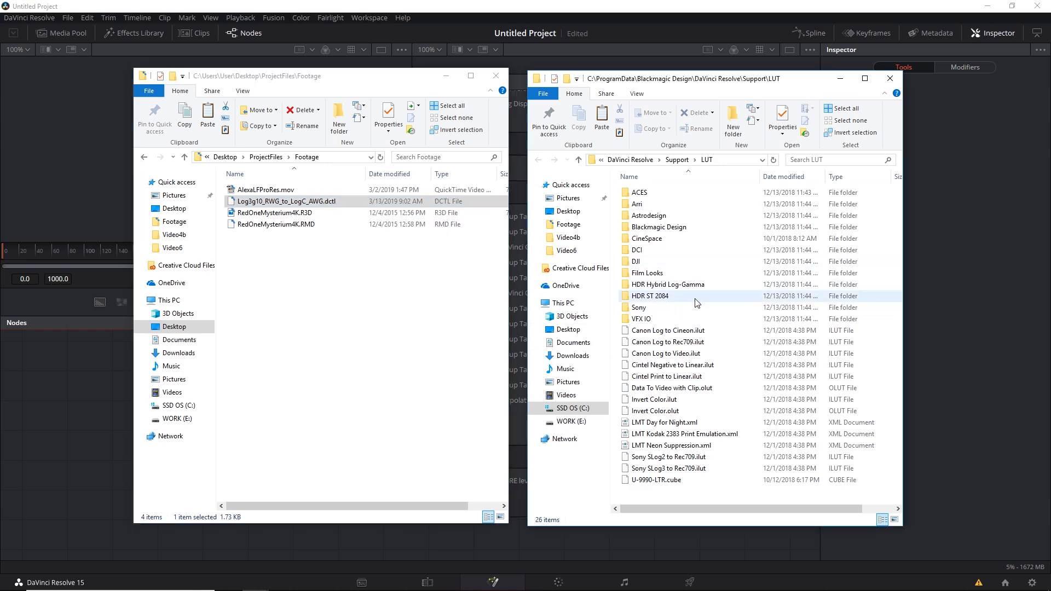
{"action": "right_click", "coordinate": [704, 312]}
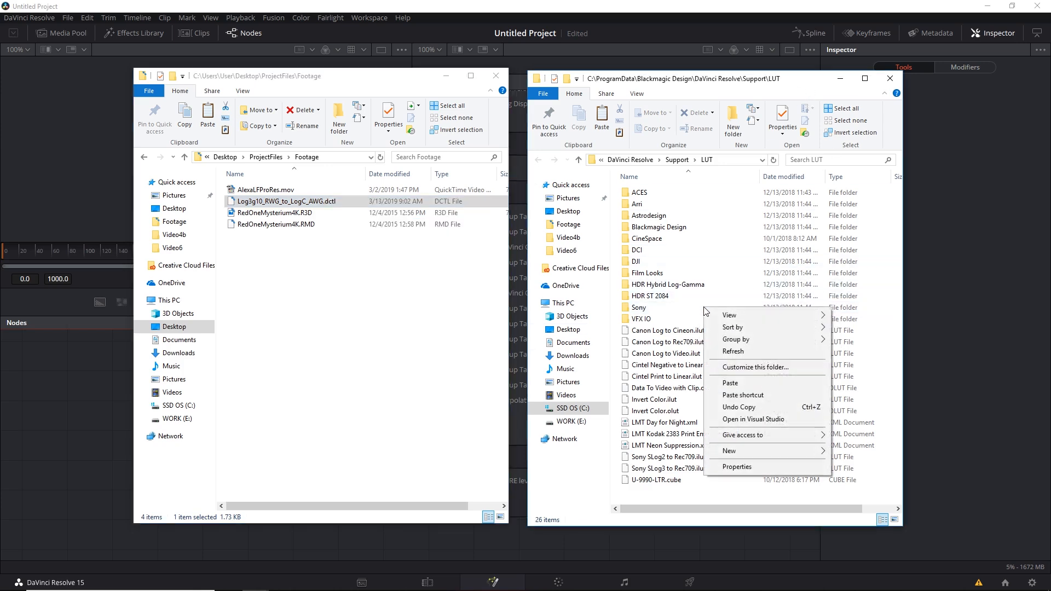
{"action": "left_click", "coordinate": [733, 383]}
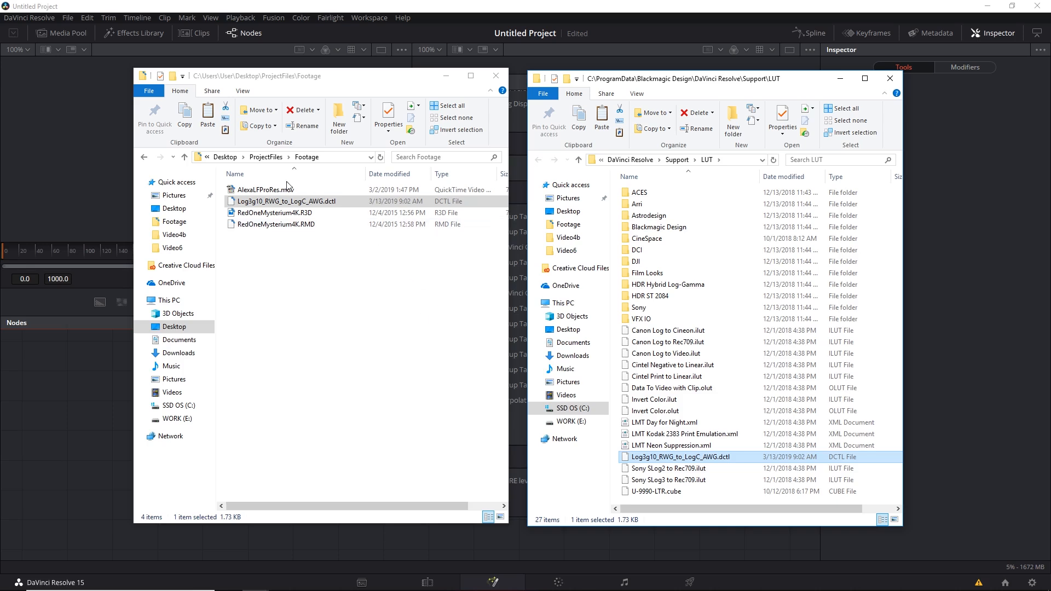
Step: Copy the files from Resolve10RLFtoRG3V3_1D.cube through Resolve16RLFtoRG4.ilut in the desktop folder RED_1D_LUT_Kit_v1-0-1 into the LUT folder
{"action": "left_click", "coordinate": [229, 158]}
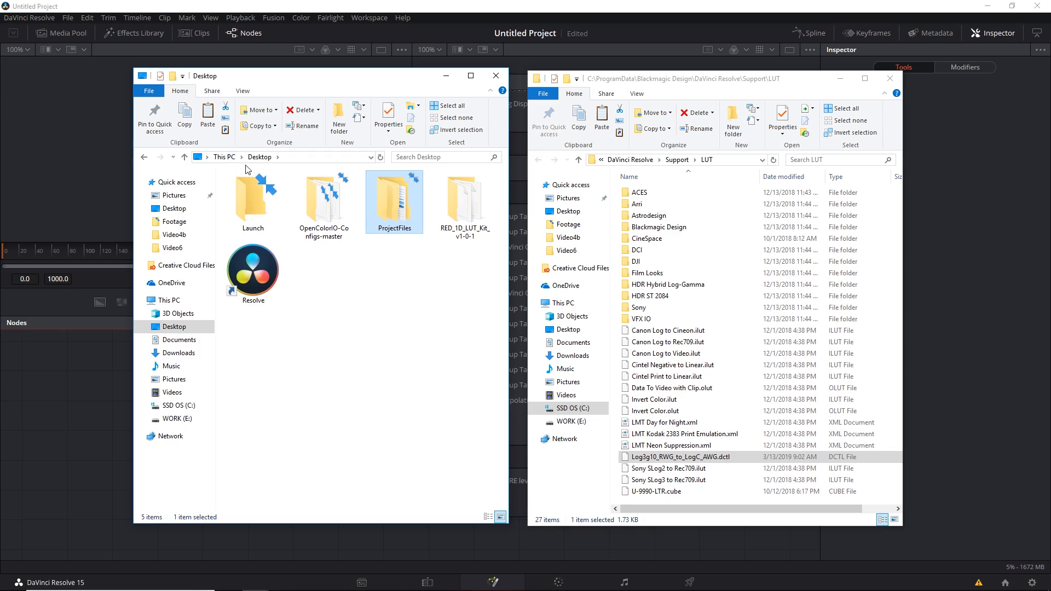
{"action": "double_click", "coordinate": [459, 197]}
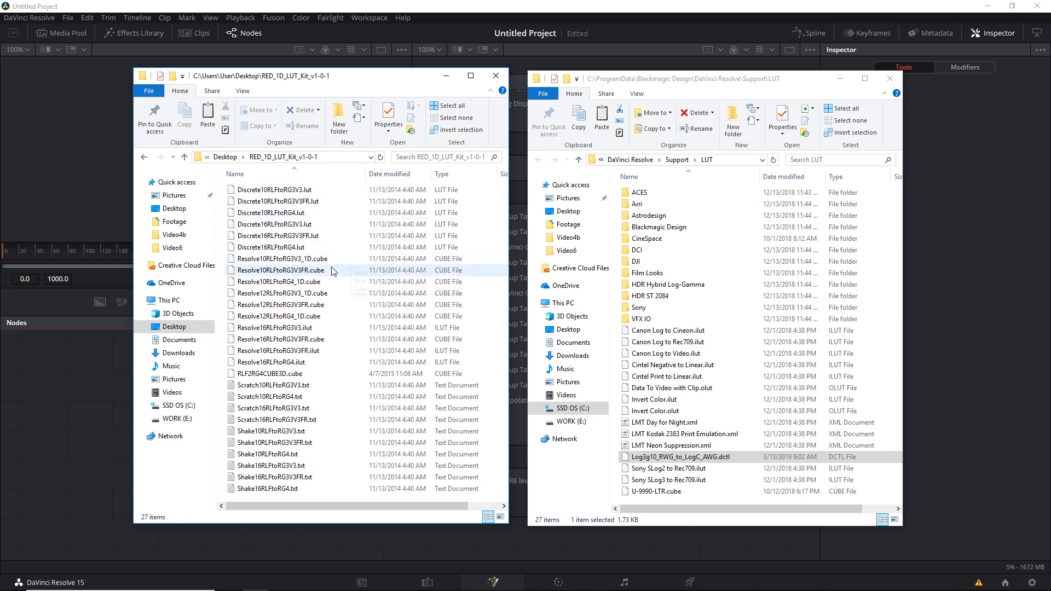
{"action": "left_click", "coordinate": [317, 263]}
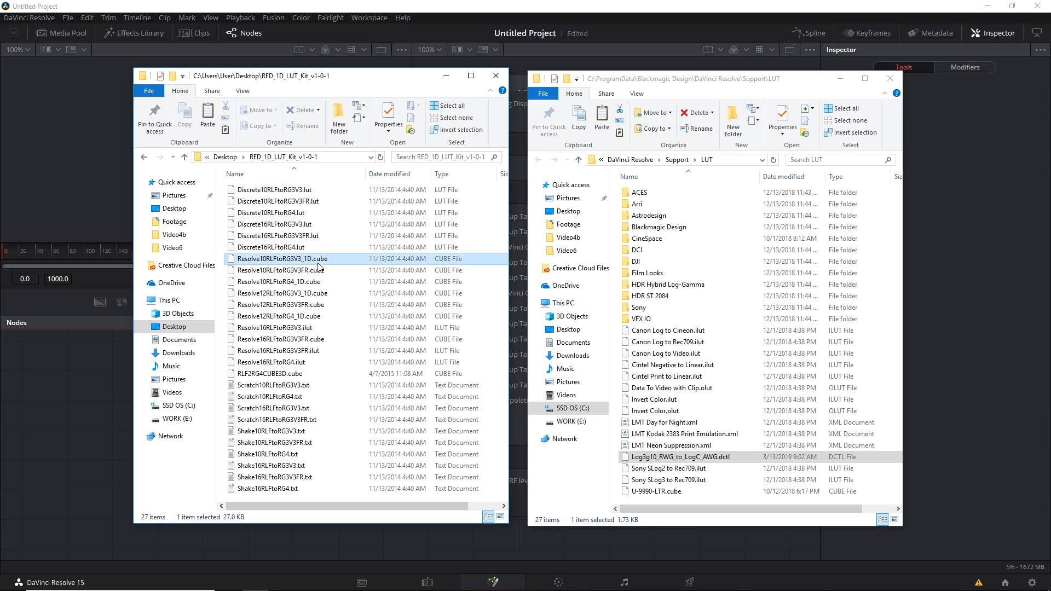
{"action": "left_click", "coordinate": [305, 362], "text": "shift"}
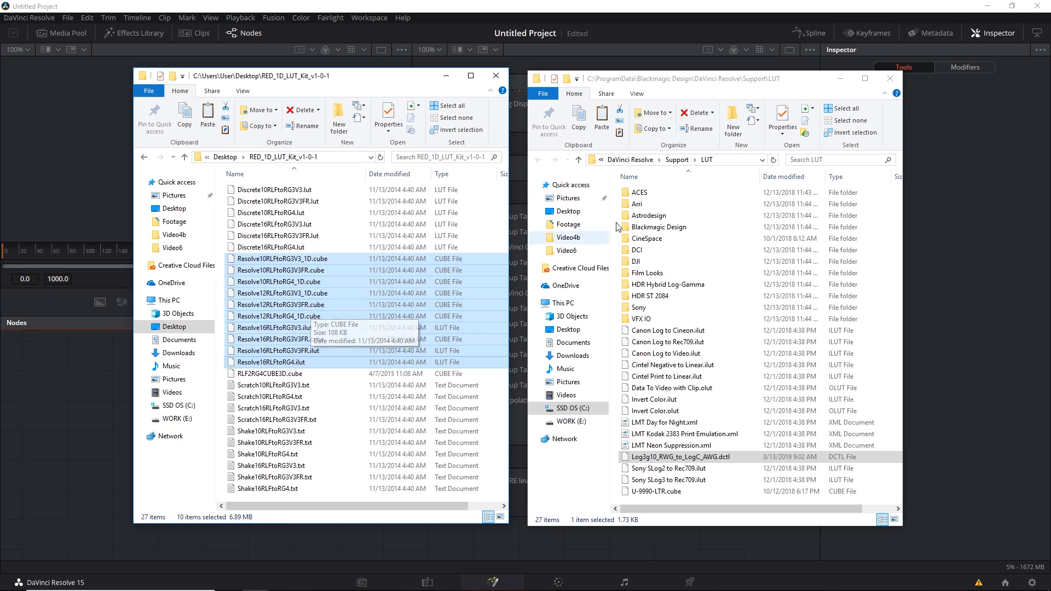
{"action": "left_click", "coordinate": [786, 87]}
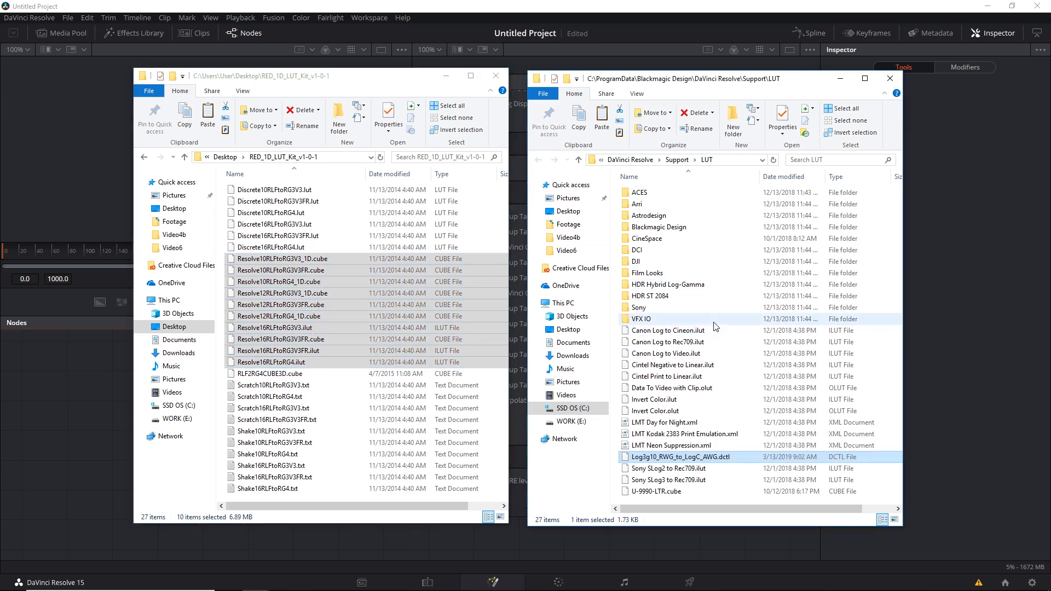
{"action": "key", "text": "ctrl+v"}
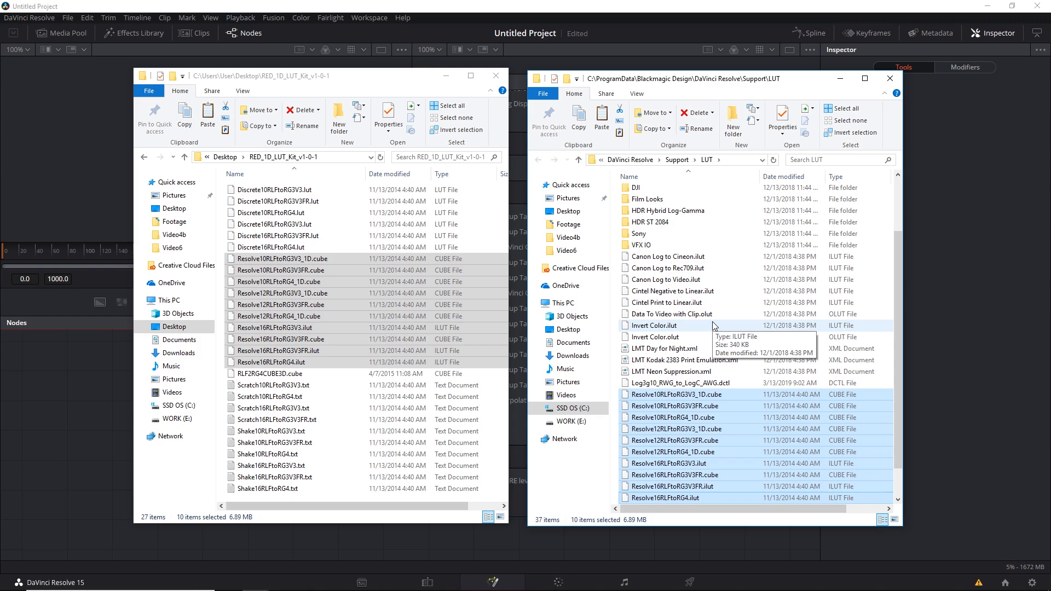
Step: Switch to Chrome to view the RED LUT Kit entry on RED's downloads page, and return to the LUT folders
{"action": "mouse_move", "coordinate": [283, 590]}
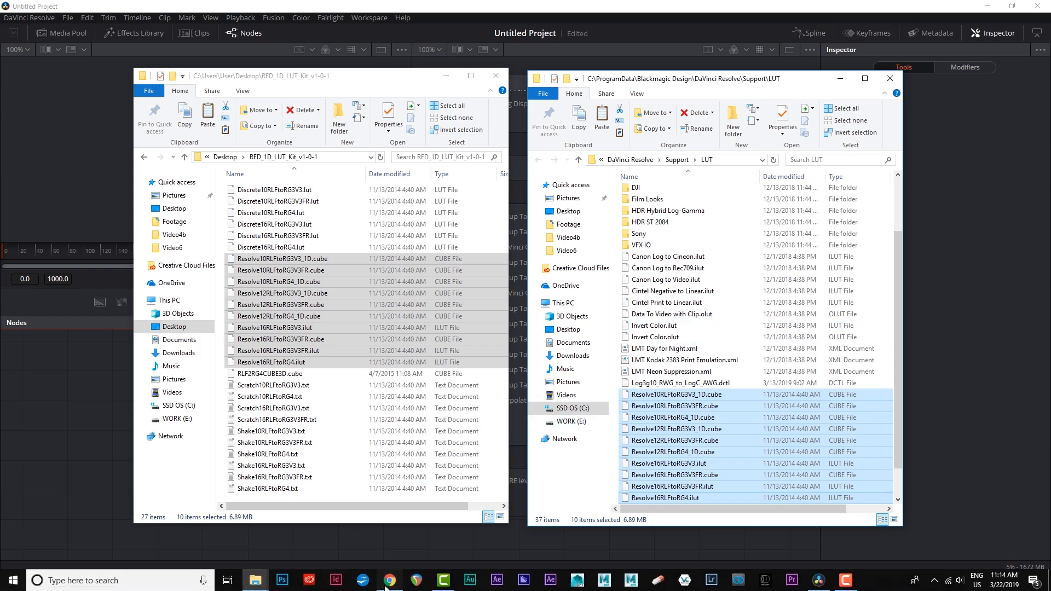
{"action": "left_click", "coordinate": [388, 585]}
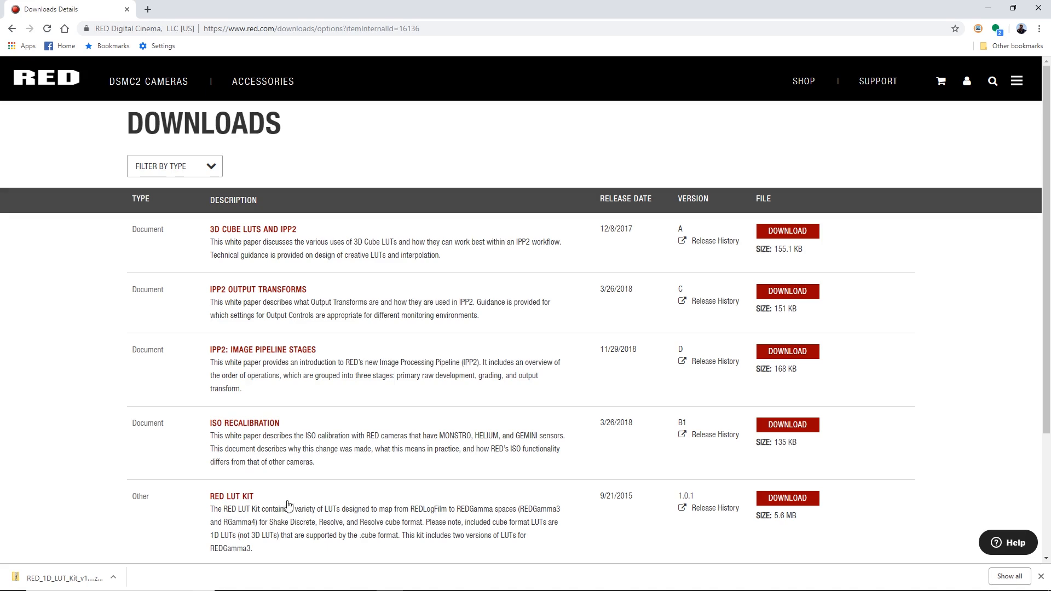
{"action": "left_click", "coordinate": [987, 9]}
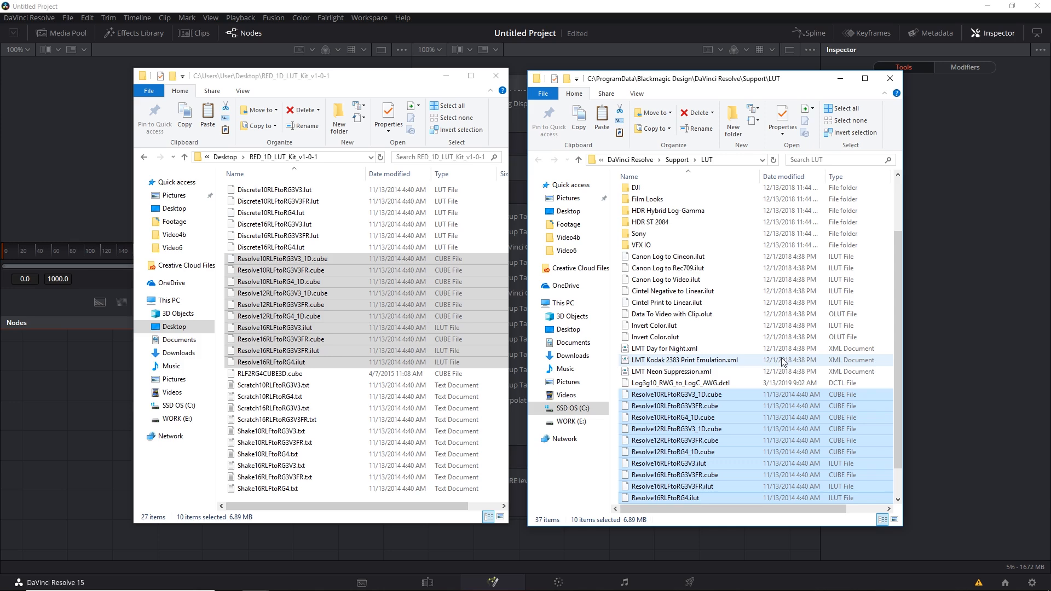
Step: Minimize both folder windows and update the lookup table lists in the project settings
{"action": "left_click", "coordinate": [840, 79]}
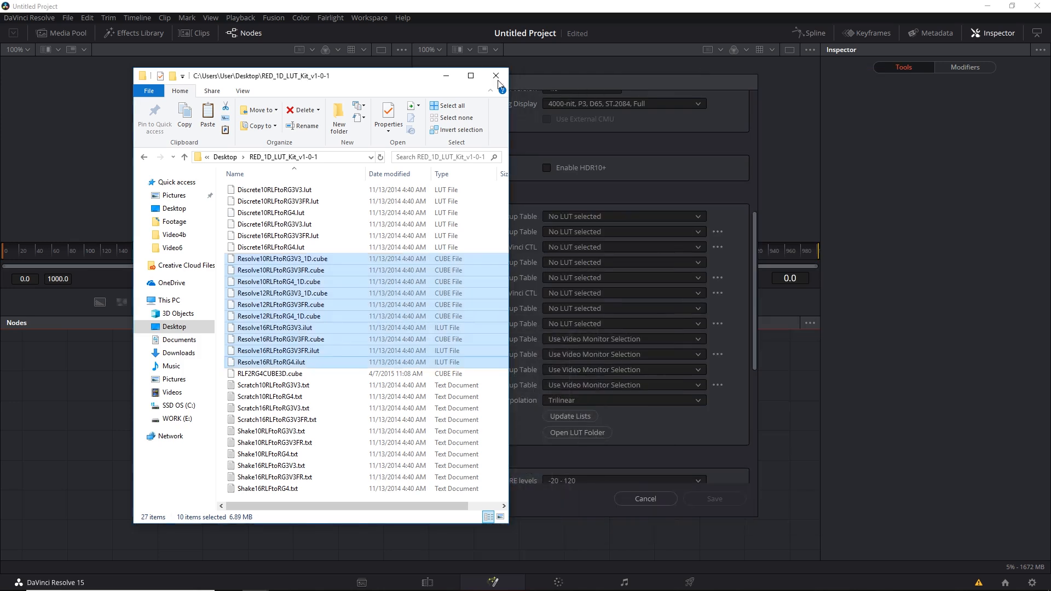
{"action": "left_click", "coordinate": [447, 75]}
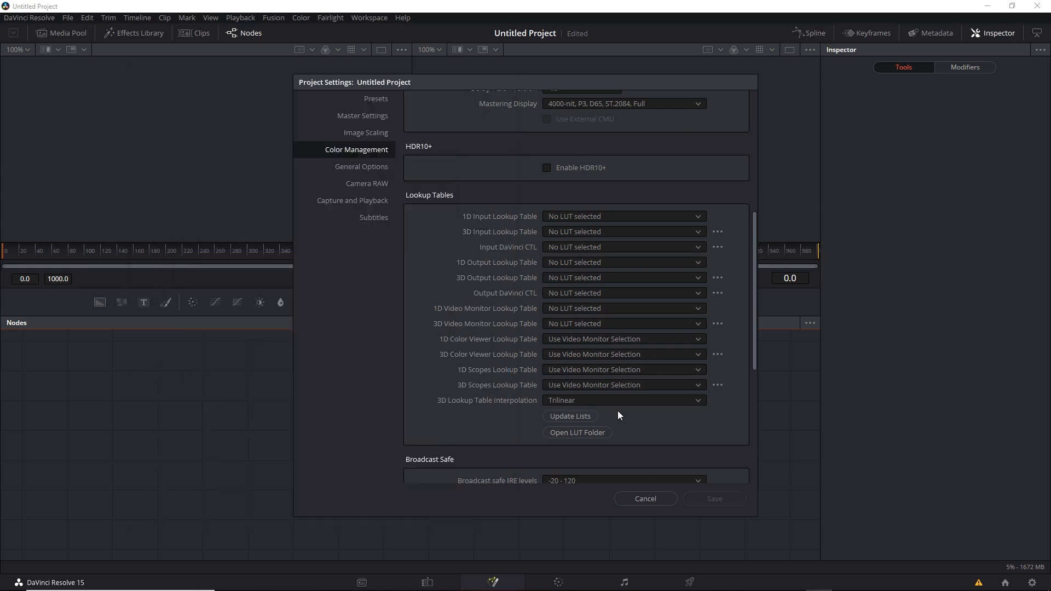
{"action": "left_click", "coordinate": [585, 419]}
Step: Check the available 1D input lookup tables for the Resolve16 RLF LUTs, and cancel out of the project settings
{"action": "left_click", "coordinate": [698, 218]}
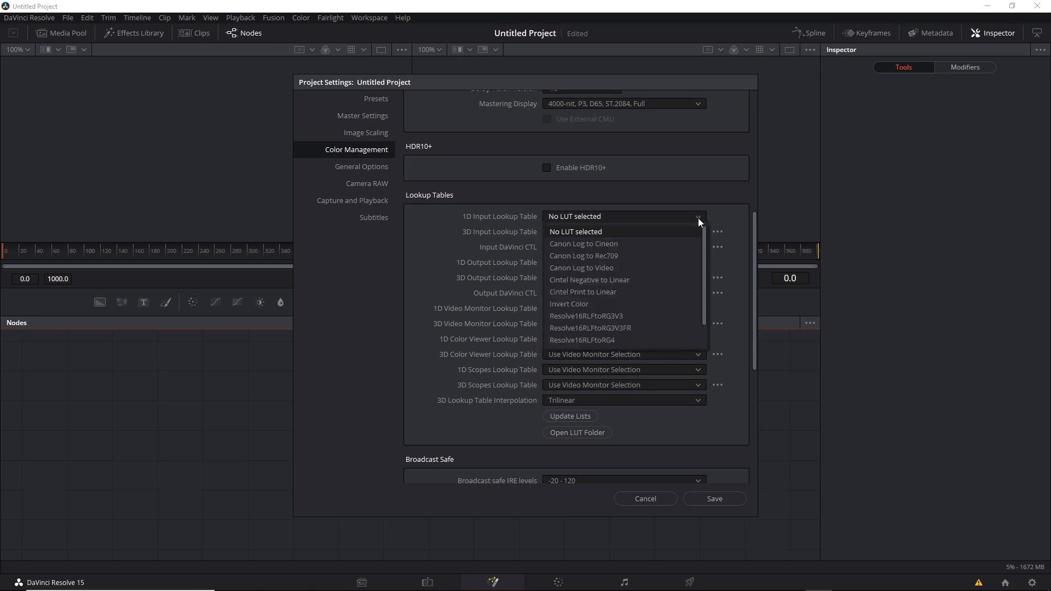
{"action": "left_click_drag", "start_coordinate": [706, 253], "coordinate": [710, 280]}
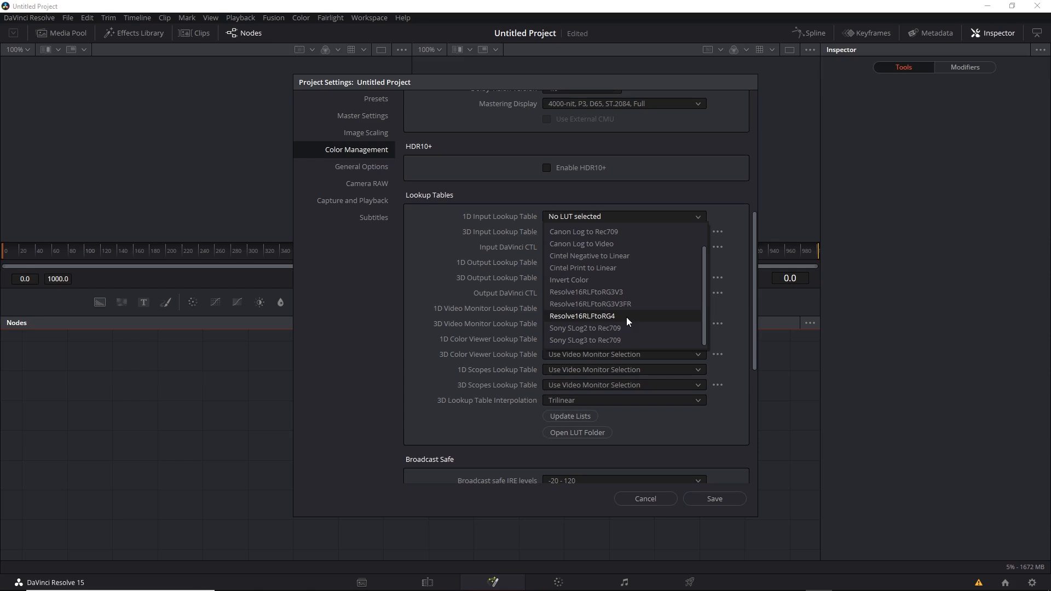
{"action": "left_click", "coordinate": [663, 498]}
{"action": "left_click", "coordinate": [665, 498]}
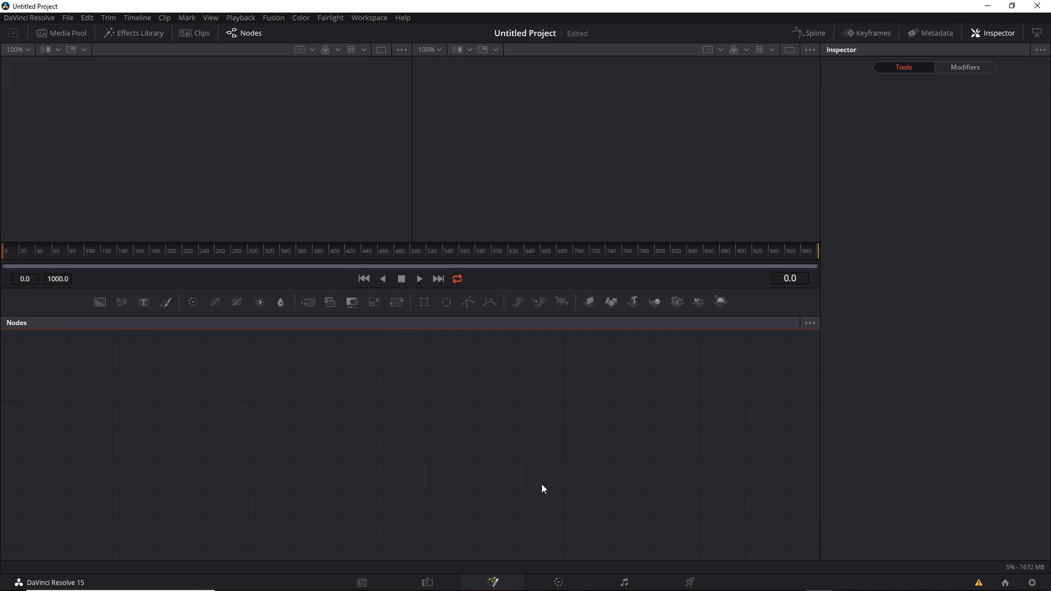
Step: Go to the Media page and view the DaVinci CTL options for the AlexaLFProRes.mov clip
{"action": "left_click", "coordinate": [363, 581]}
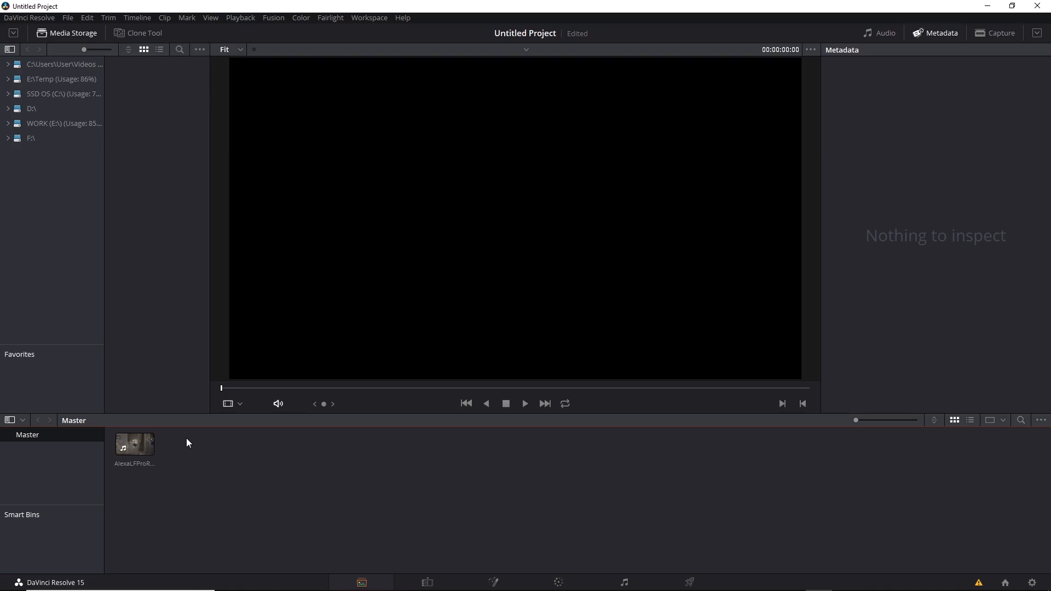
{"action": "left_click", "coordinate": [135, 449]}
{"action": "right_click", "coordinate": [136, 450]}
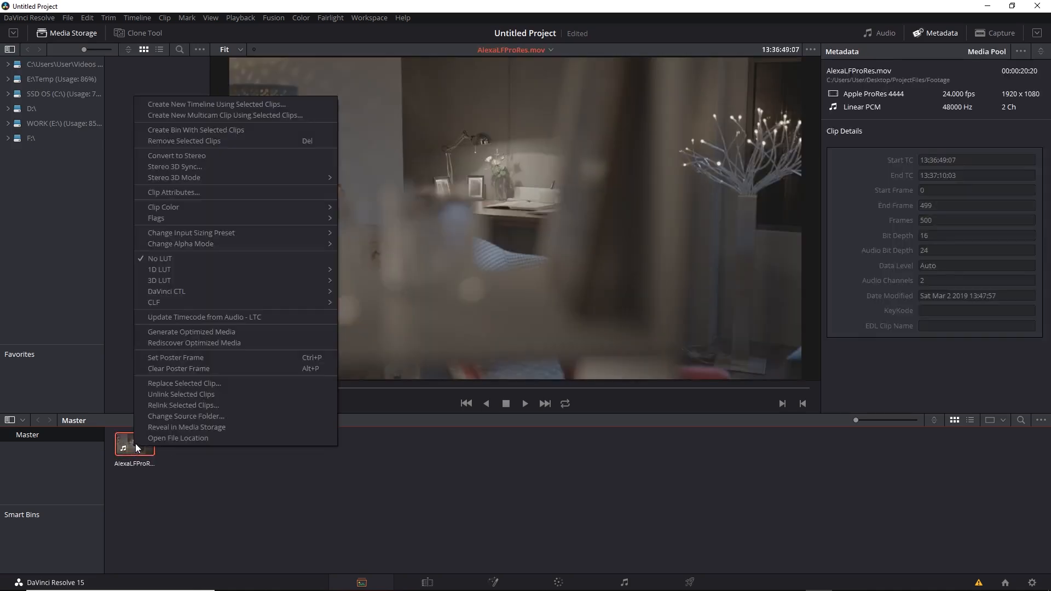
{"action": "mouse_move", "coordinate": [232, 294]}
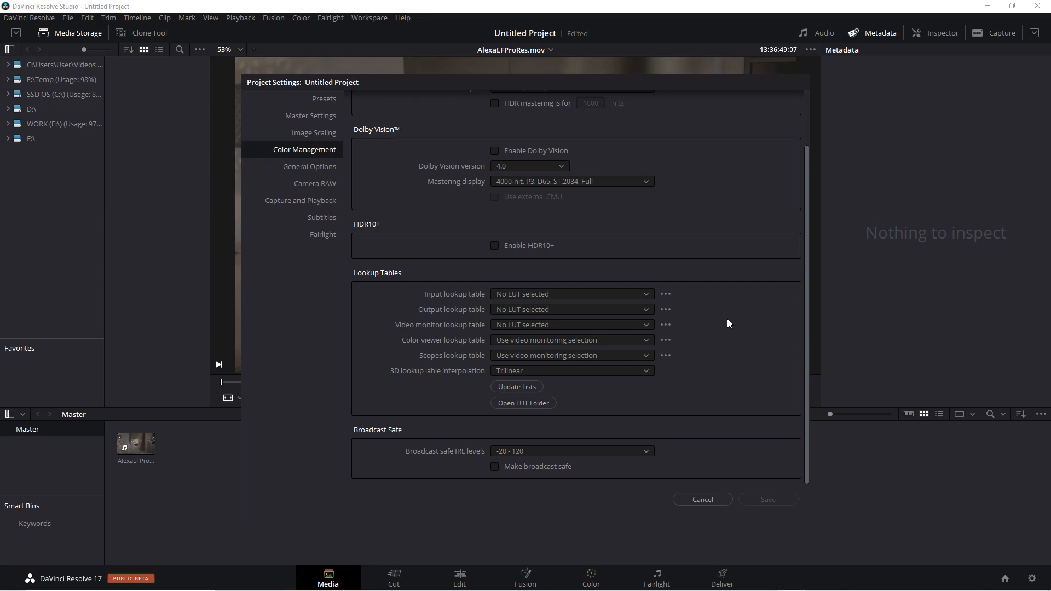
Step: In DaVinci Resolve 17, view the LUT folder and the input lookup table choices, and cancel out of the project settings
{"action": "left_click", "coordinate": [537, 402]}
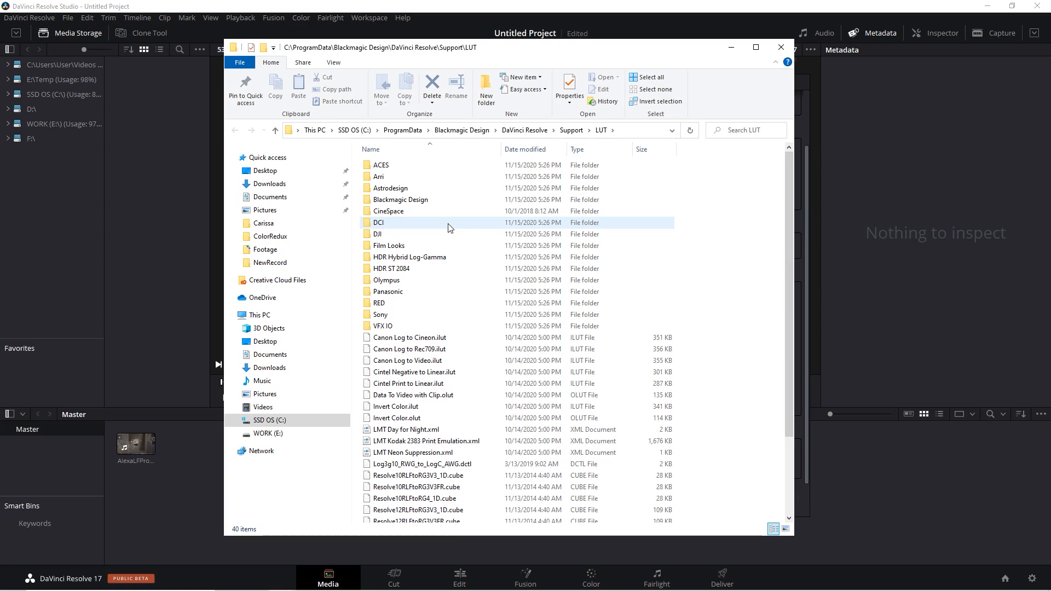
{"action": "left_click", "coordinate": [775, 47]}
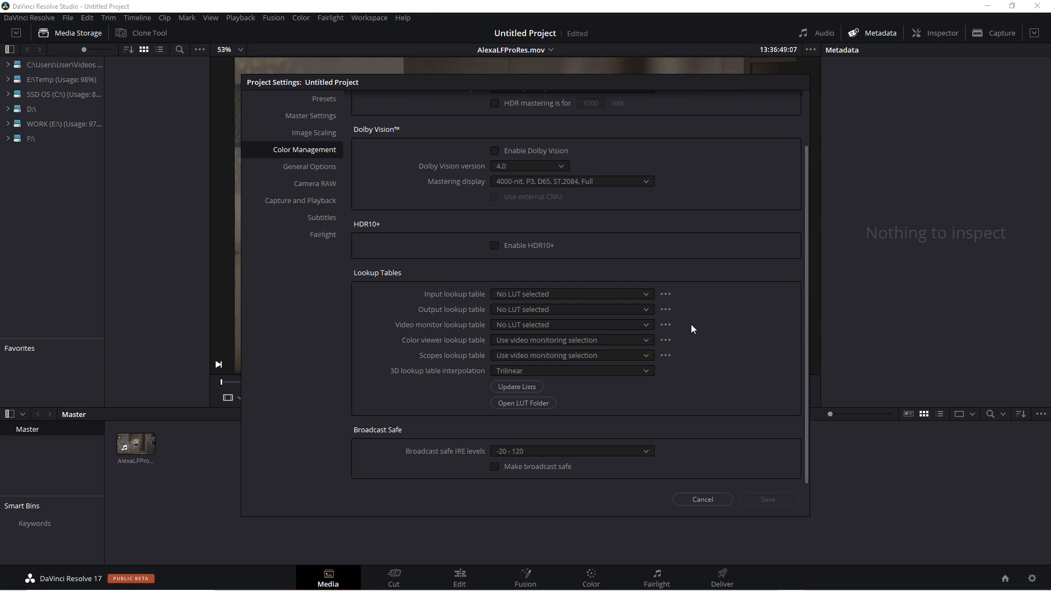
{"action": "left_click", "coordinate": [645, 295]}
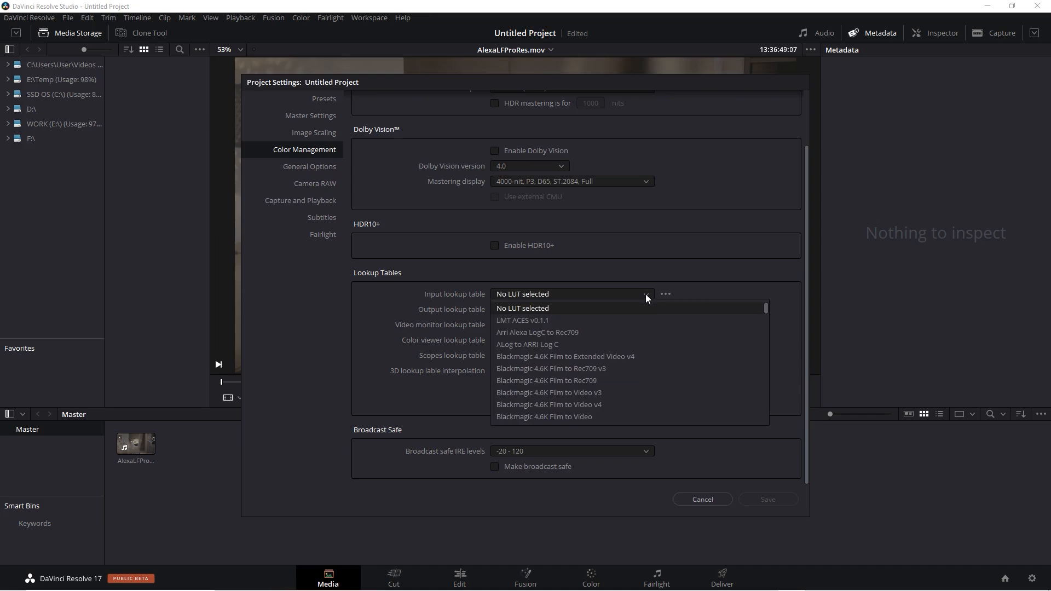
{"action": "left_click_drag", "start_coordinate": [767, 307], "coordinate": [766, 390]}
{"action": "left_click", "coordinate": [784, 343]}
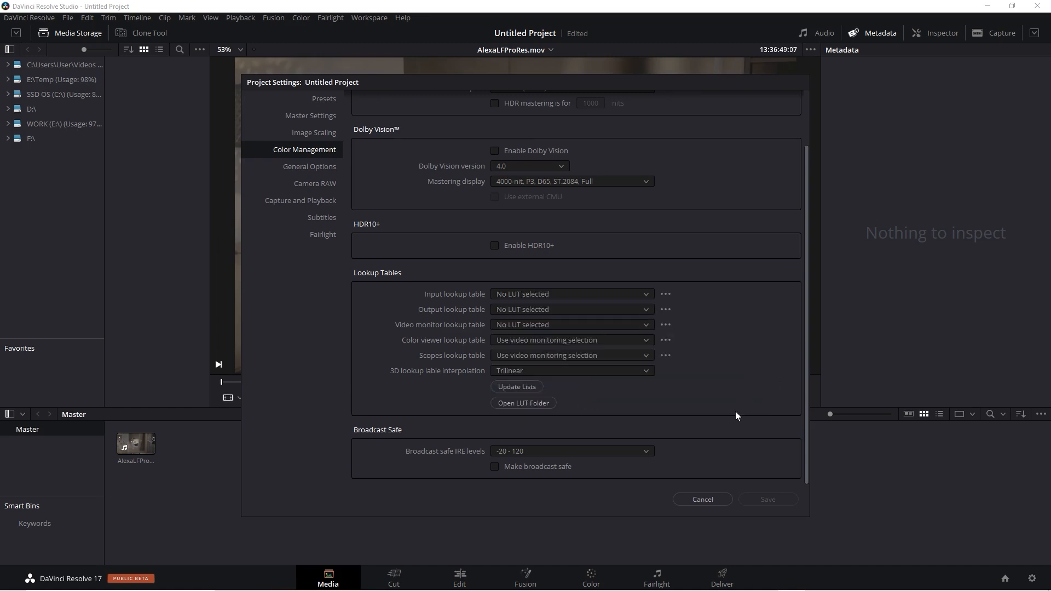
{"action": "left_click", "coordinate": [713, 499]}
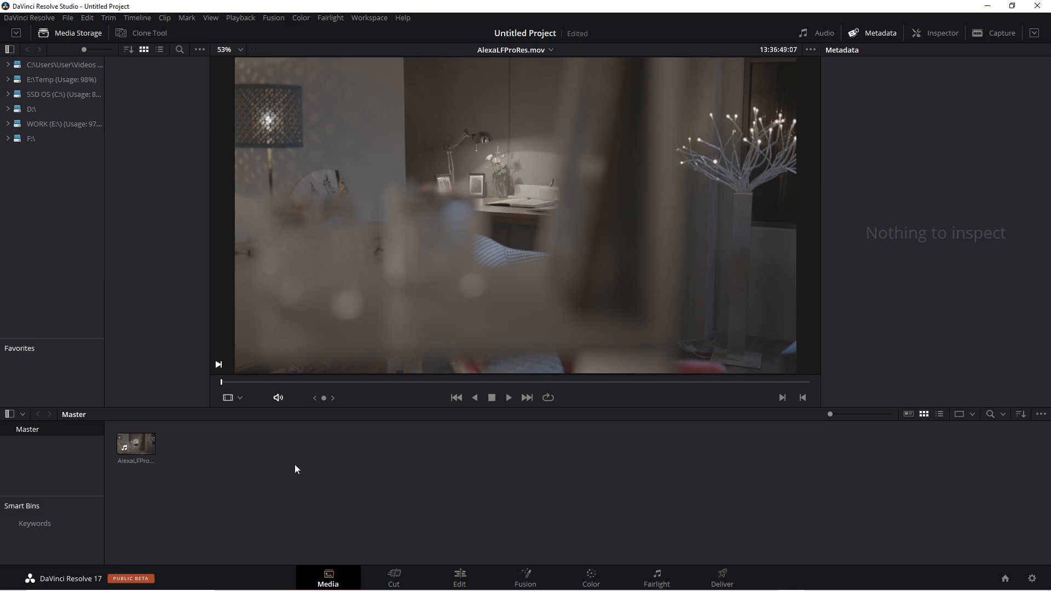
Step: View the combined LUT choices available for the AlexaLFProRes.mov clip in the media pool
{"action": "right_click", "coordinate": [133, 446]}
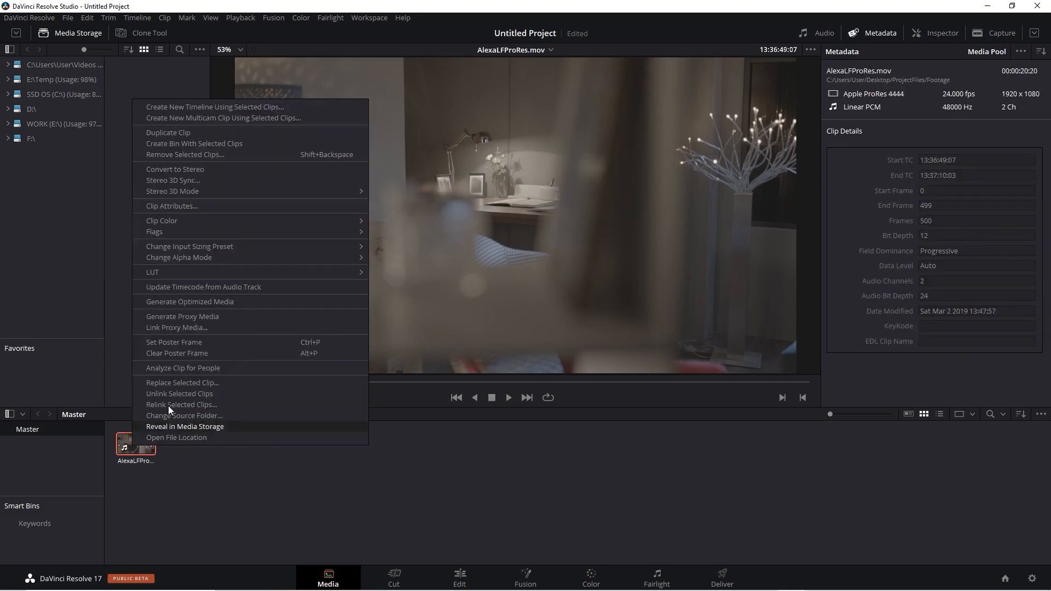
{"action": "mouse_move", "coordinate": [218, 271]}
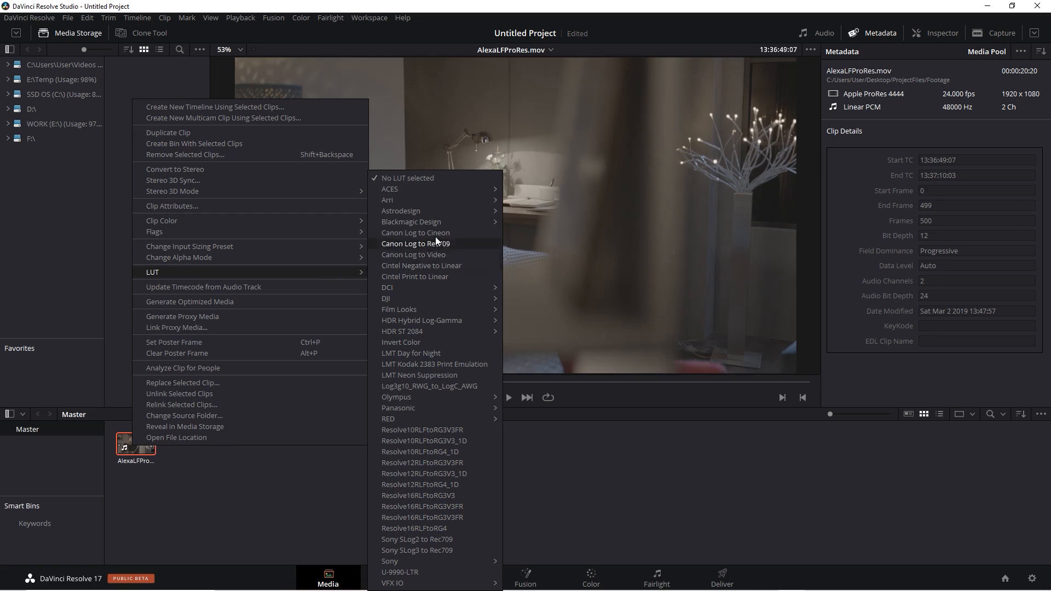
{"action": "mouse_move", "coordinate": [432, 220]}
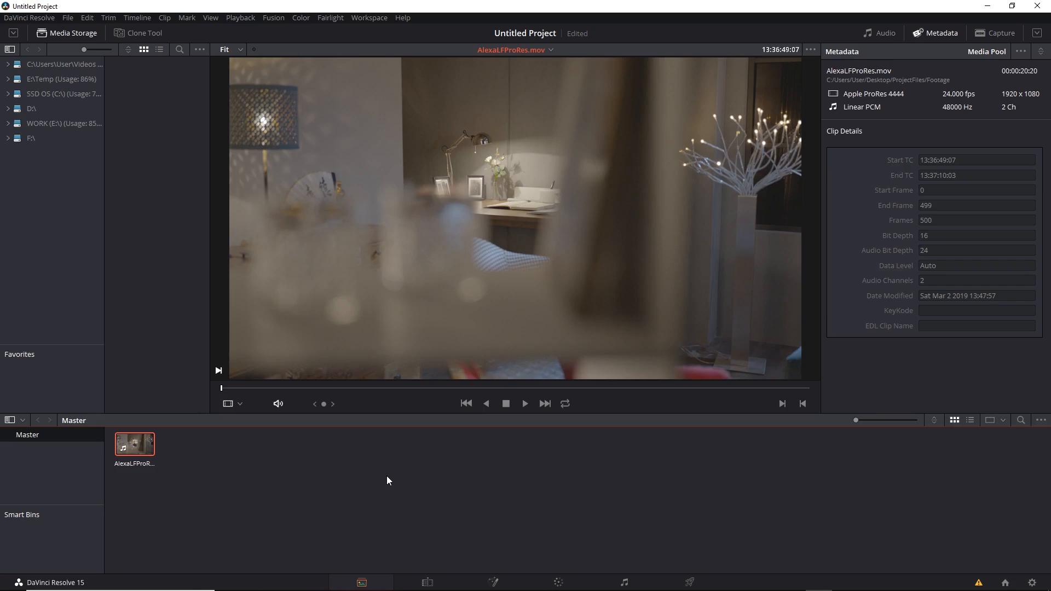
Step: Open the Alexa RED ACES project on the Fusion page, and turn off the viewer LUT for MediaOut1
{"action": "key", "text": "shift+1"}
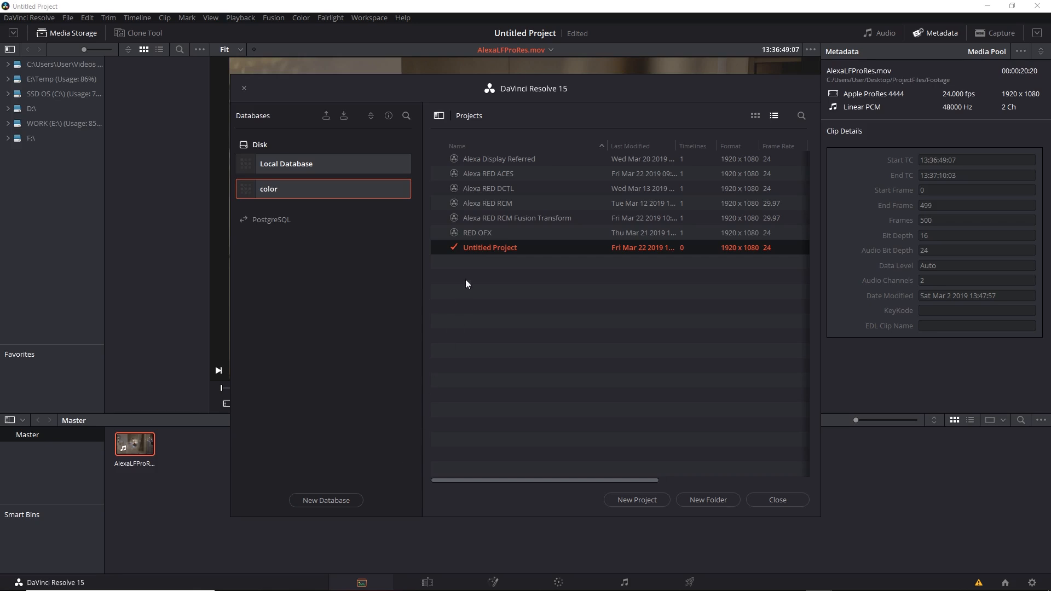
{"action": "right_click", "coordinate": [506, 175]}
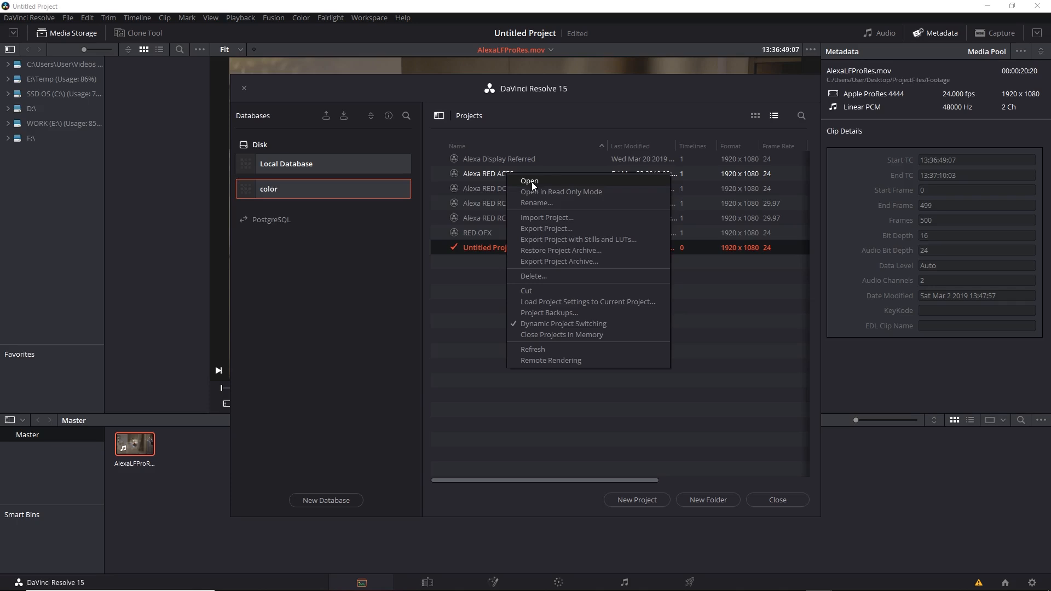
{"action": "left_click", "coordinate": [530, 182]}
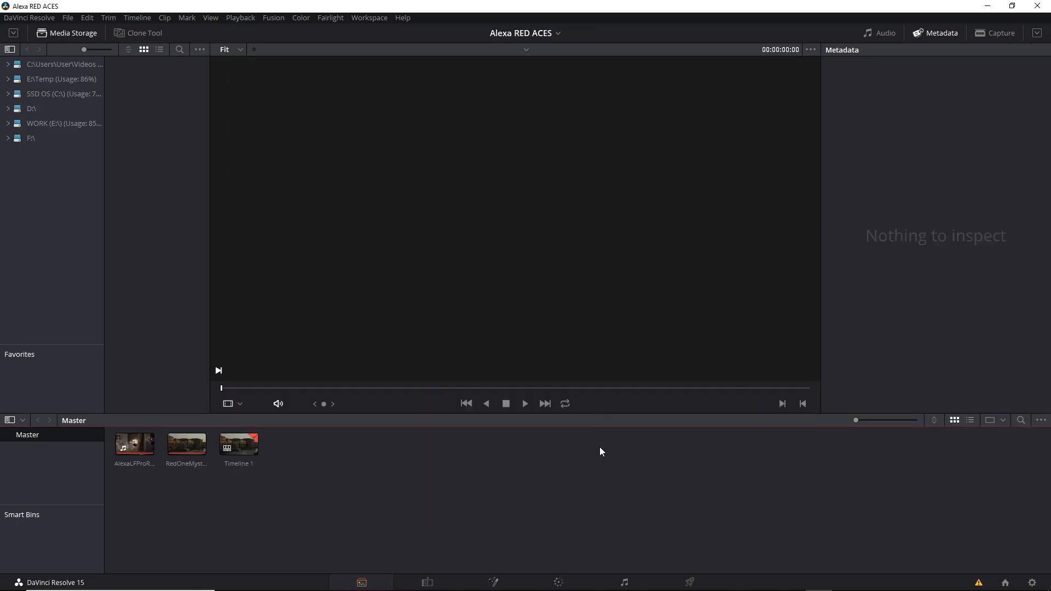
{"action": "left_click", "coordinate": [492, 580]}
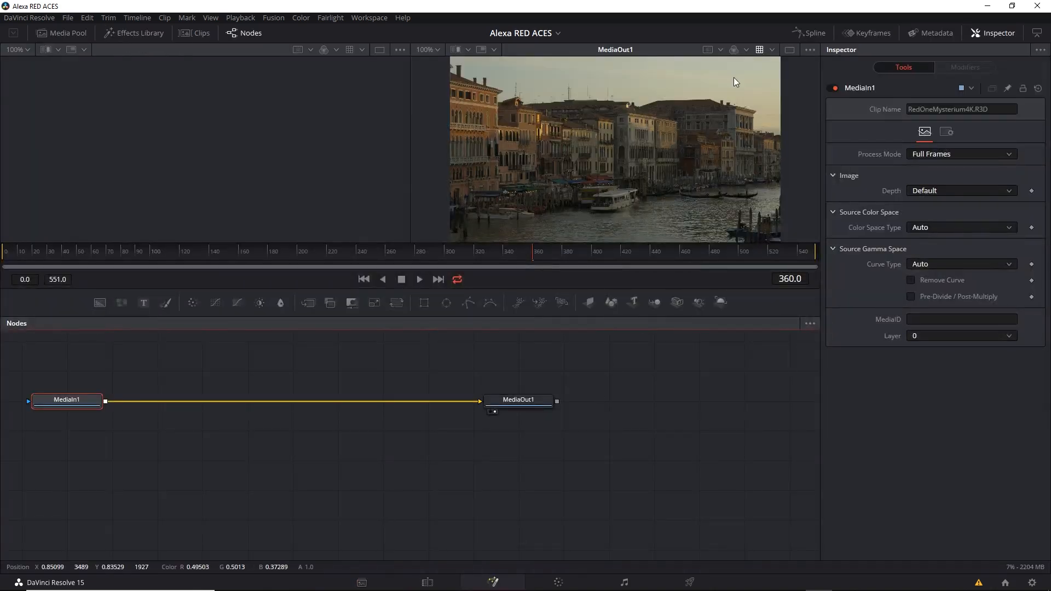
{"action": "left_click", "coordinate": [758, 50]}
Step: Insert an OCIO Colorspace node on the connection between MediaIn1 and MediaOut1
{"action": "left_click_drag", "start_coordinate": [297, 375], "coordinate": [398, 411]}
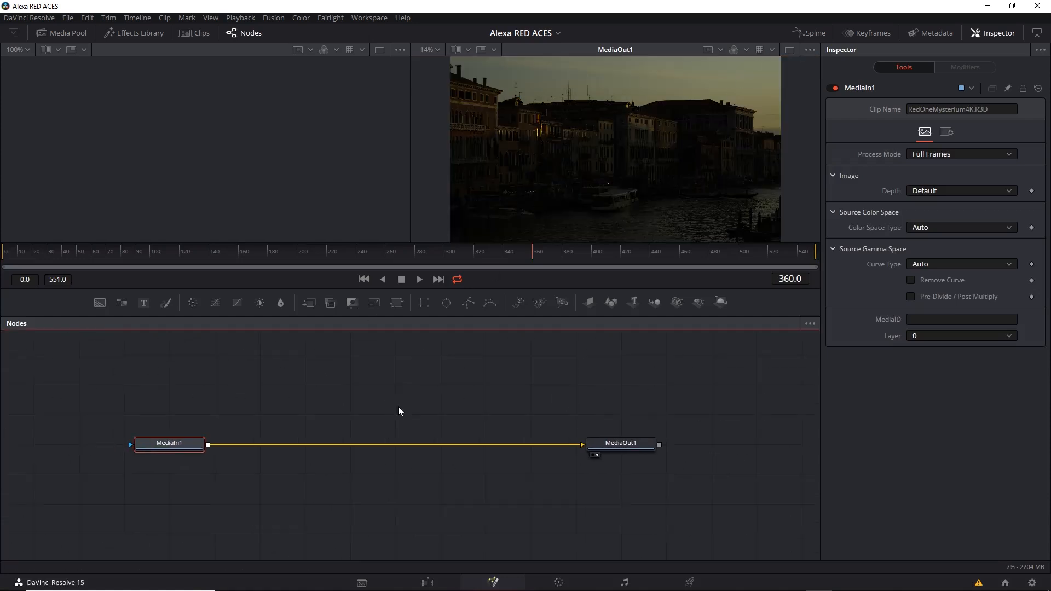
{"action": "right_click", "coordinate": [260, 445]}
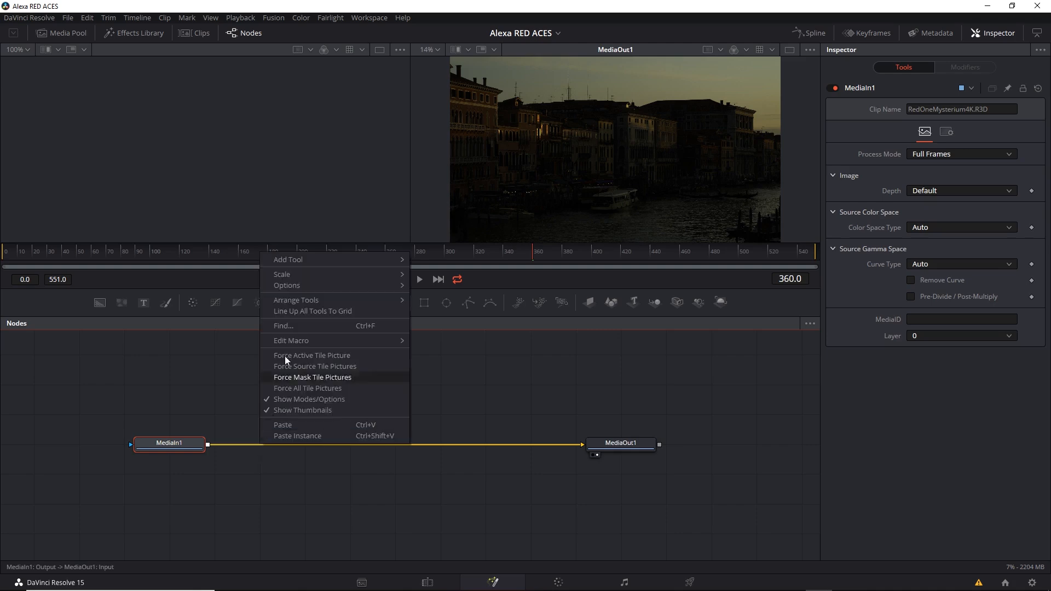
{"action": "mouse_move", "coordinate": [300, 260]}
{"action": "mouse_move", "coordinate": [476, 211]}
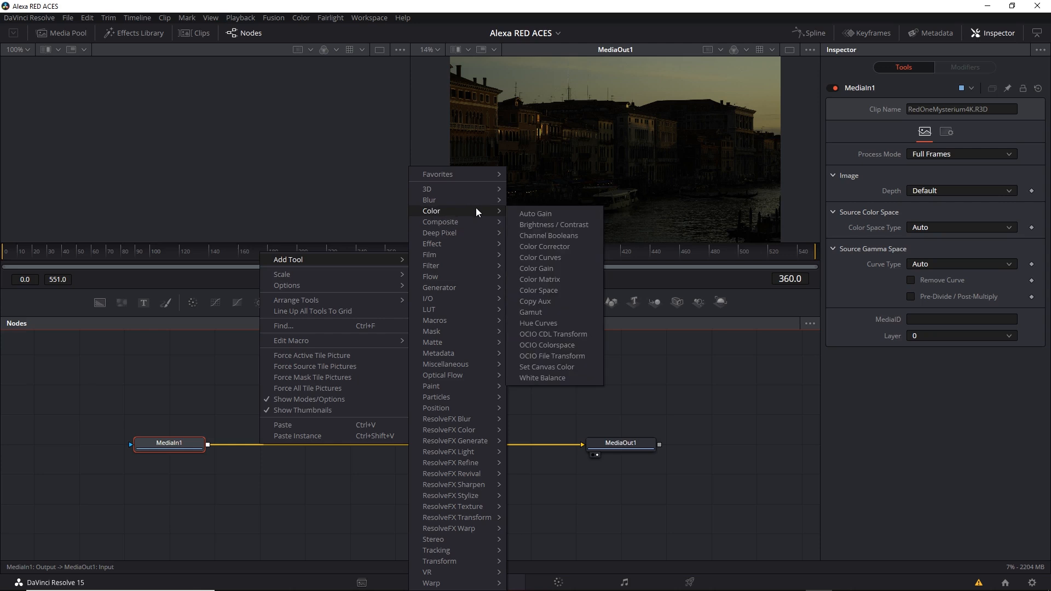
{"action": "left_click", "coordinate": [591, 346]}
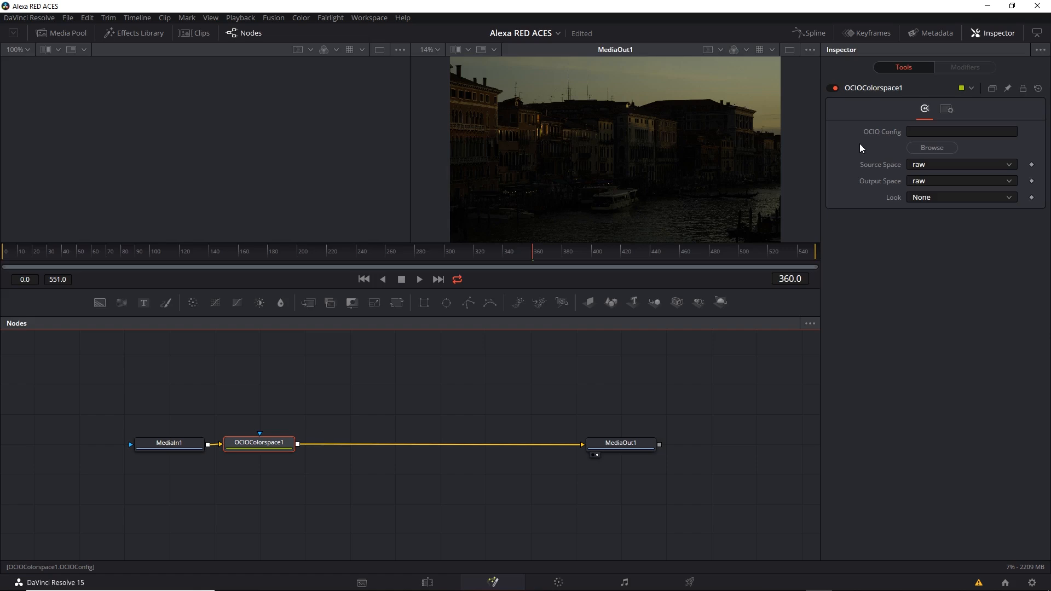
Step: Load config.ocio from the aces_1.0.3 folder of OpenColorIO-Configs-master on the Desktop as the node's OCIO config
{"action": "left_click", "coordinate": [931, 147]}
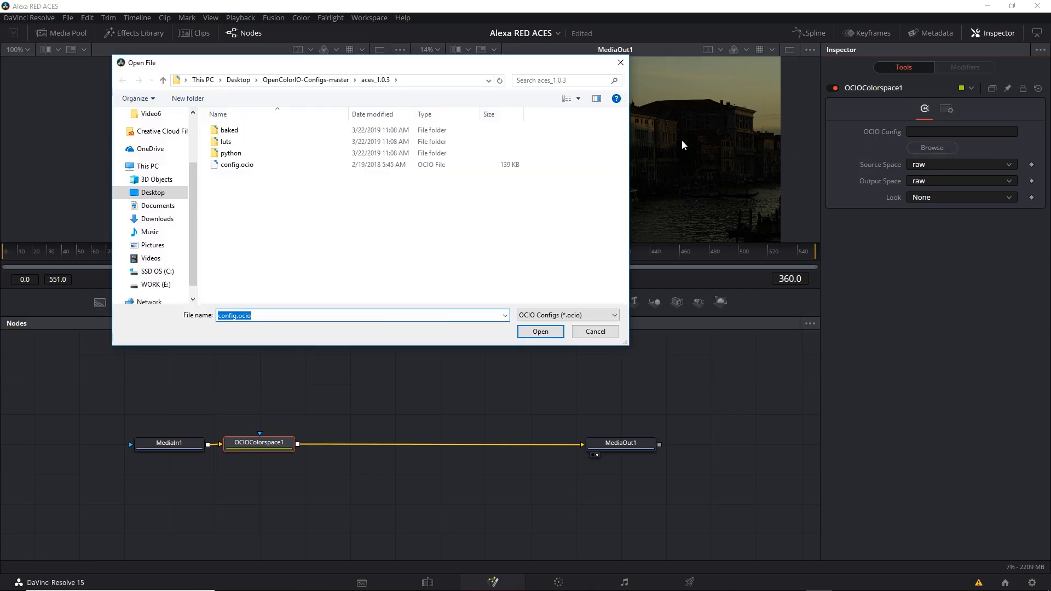
{"action": "left_click", "coordinate": [238, 80]}
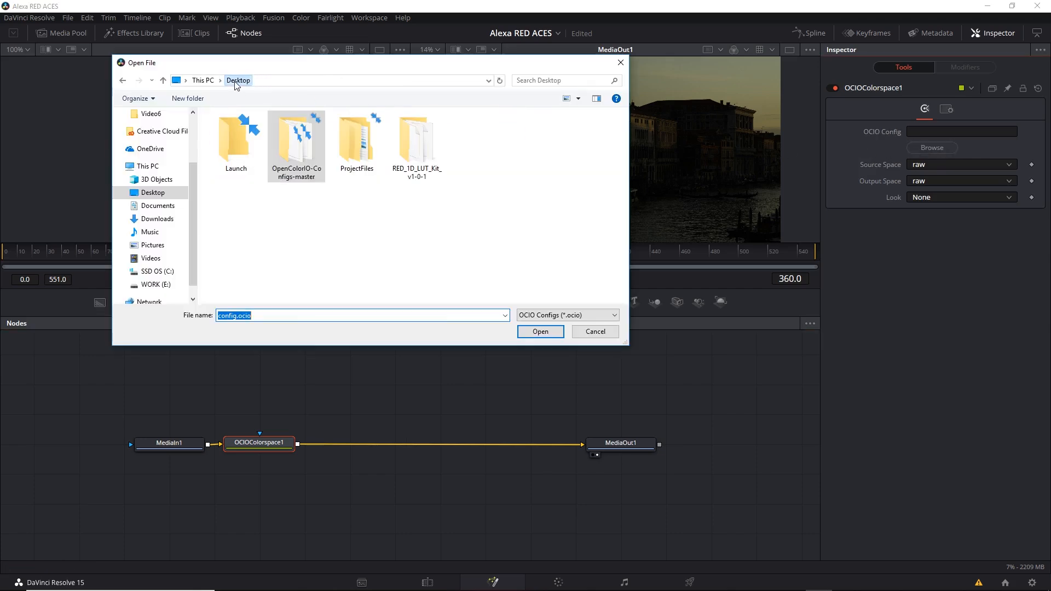
{"action": "double_click", "coordinate": [298, 151]}
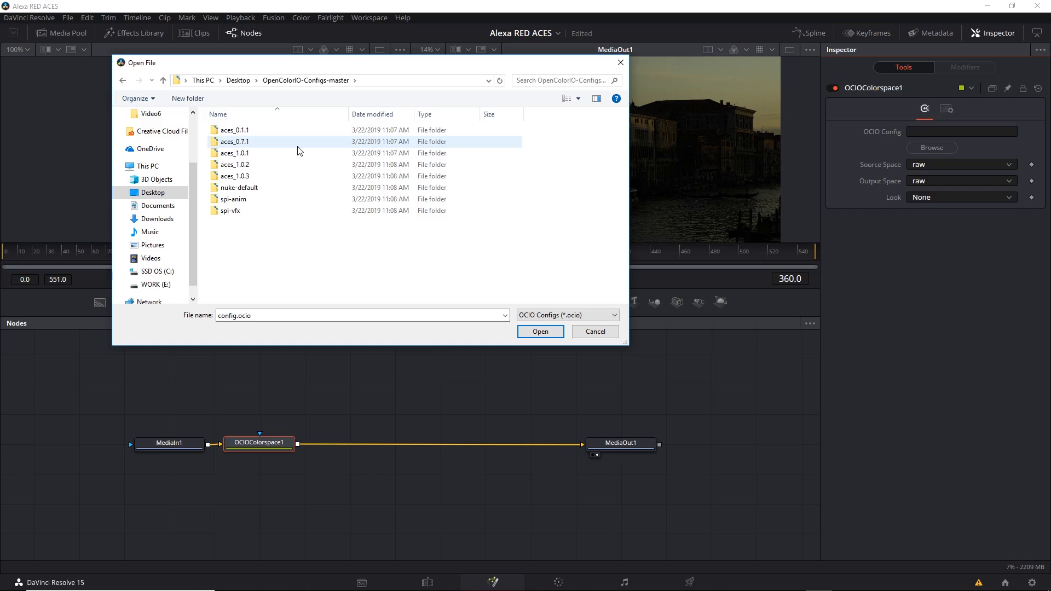
{"action": "double_click", "coordinate": [231, 176]}
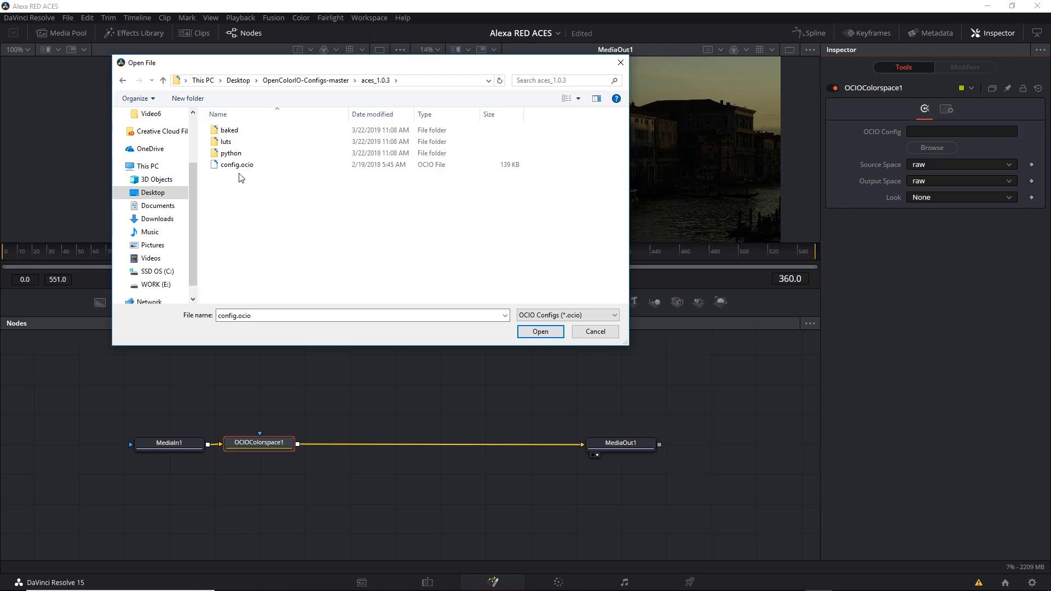
{"action": "left_click", "coordinate": [238, 166]}
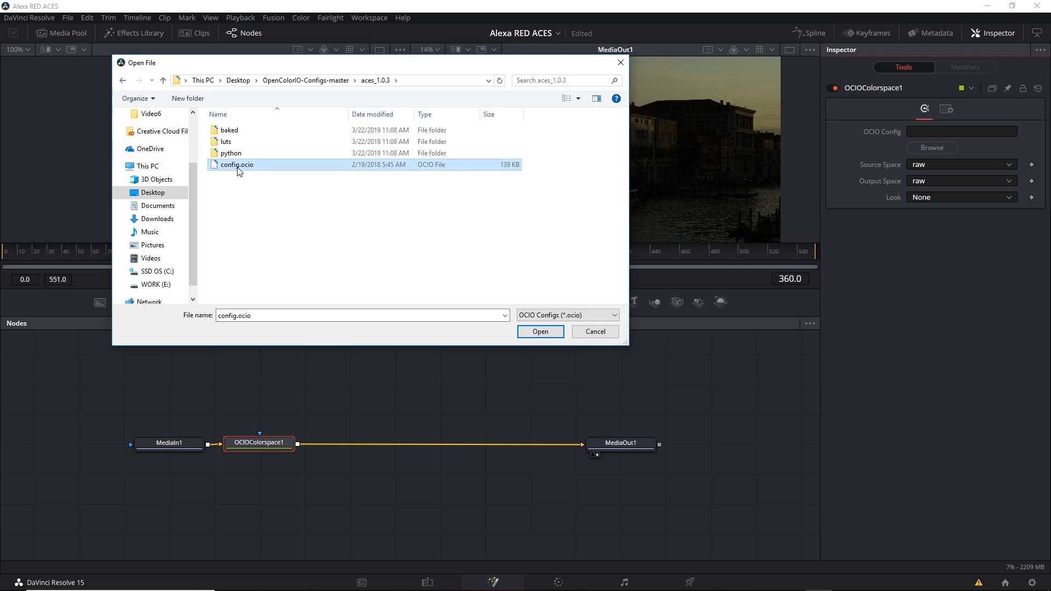
{"action": "left_click", "coordinate": [540, 332]}
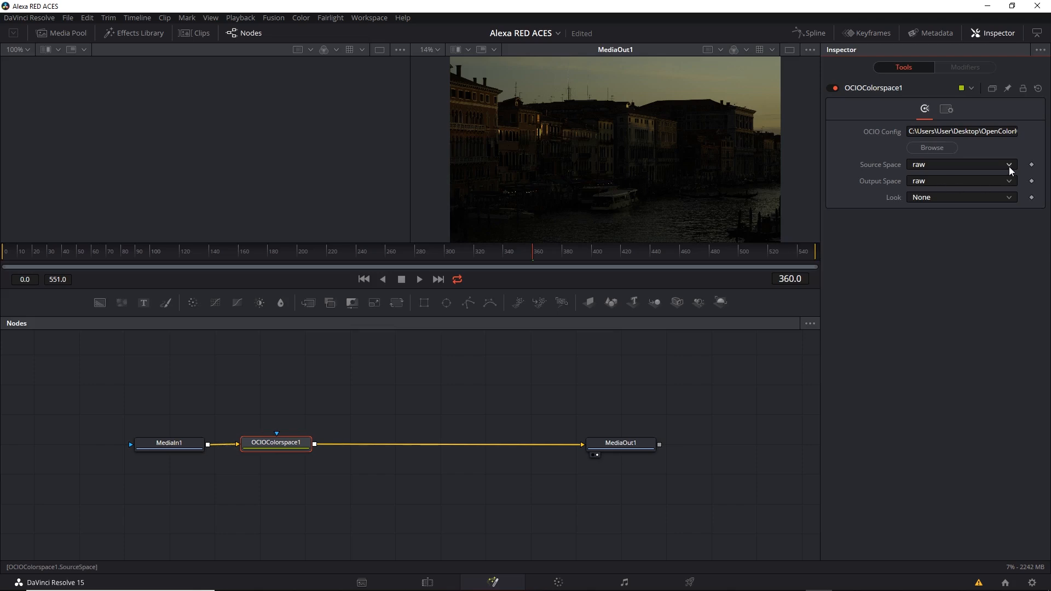
Step: Set the OCIO Colorspace node's source space to aces and its output space to rec709_display
{"action": "left_click", "coordinate": [1010, 166]}
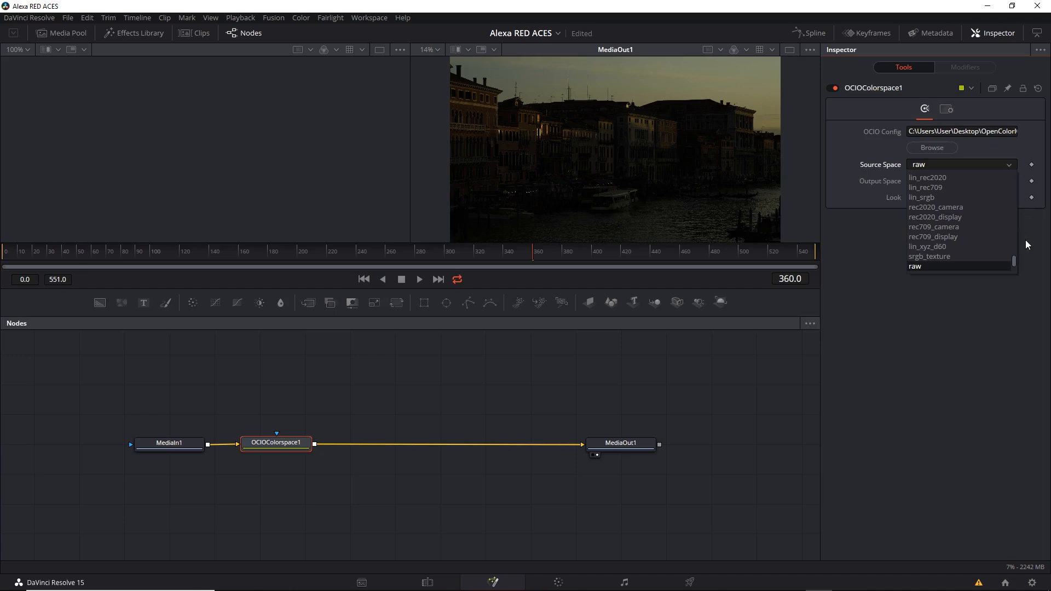
{"action": "left_click_drag", "start_coordinate": [1014, 258], "coordinate": [1019, 218]}
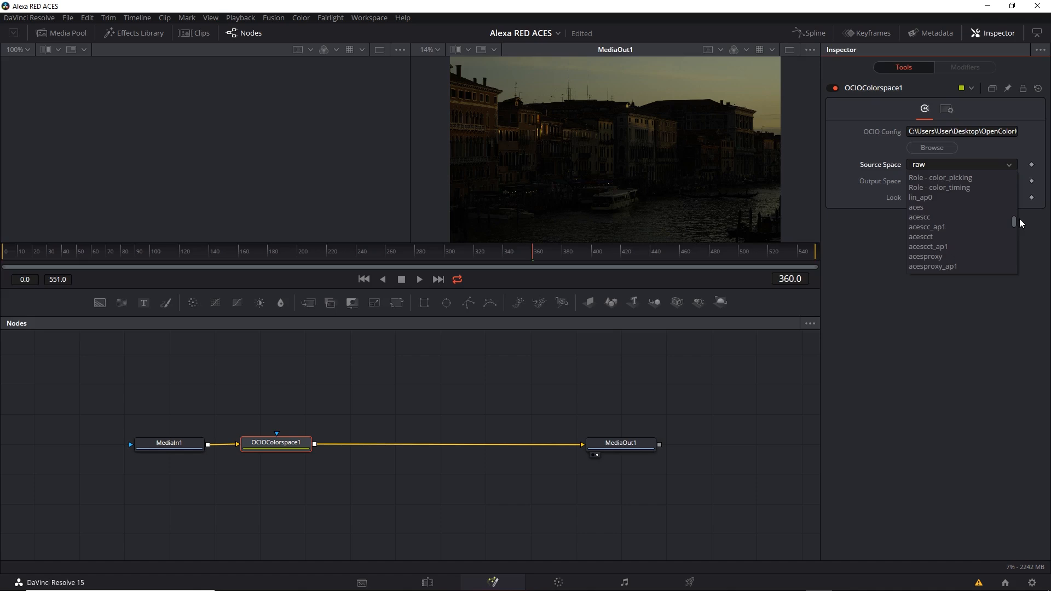
{"action": "left_click", "coordinate": [941, 208]}
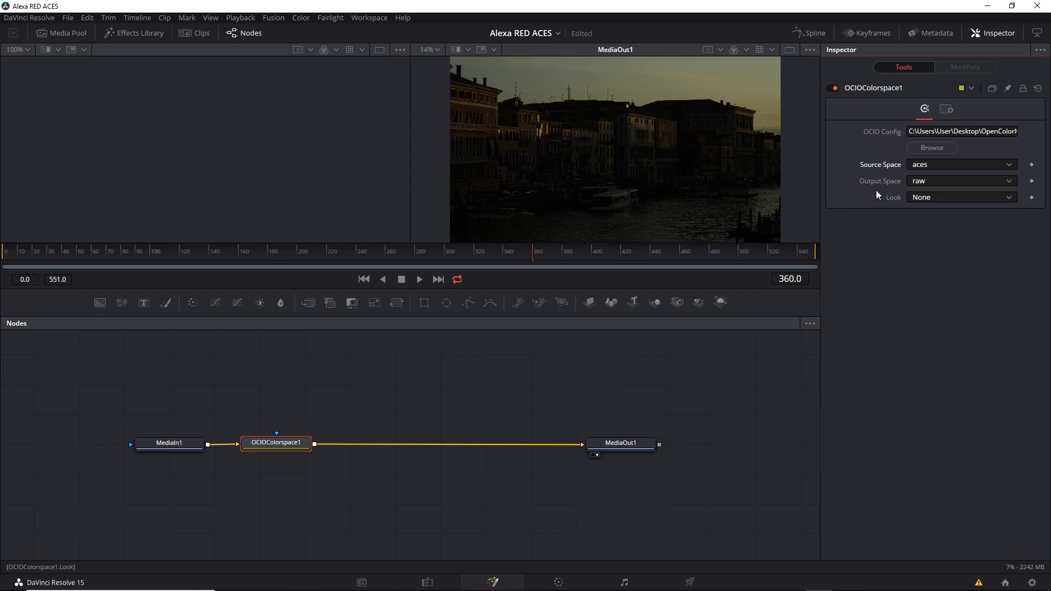
{"action": "left_click", "coordinate": [1011, 181]}
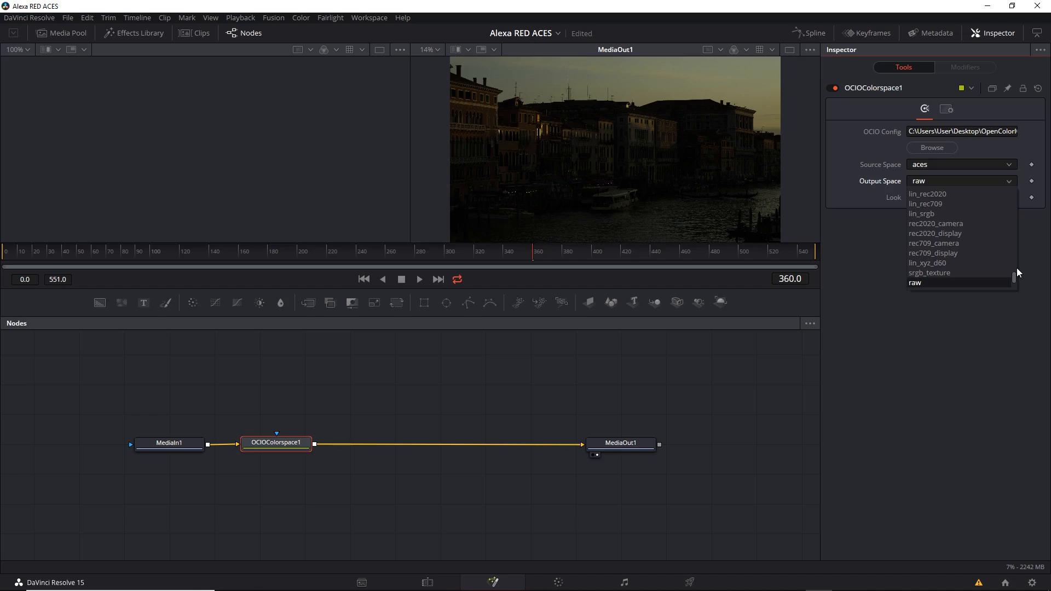
{"action": "left_click", "coordinate": [966, 253]}
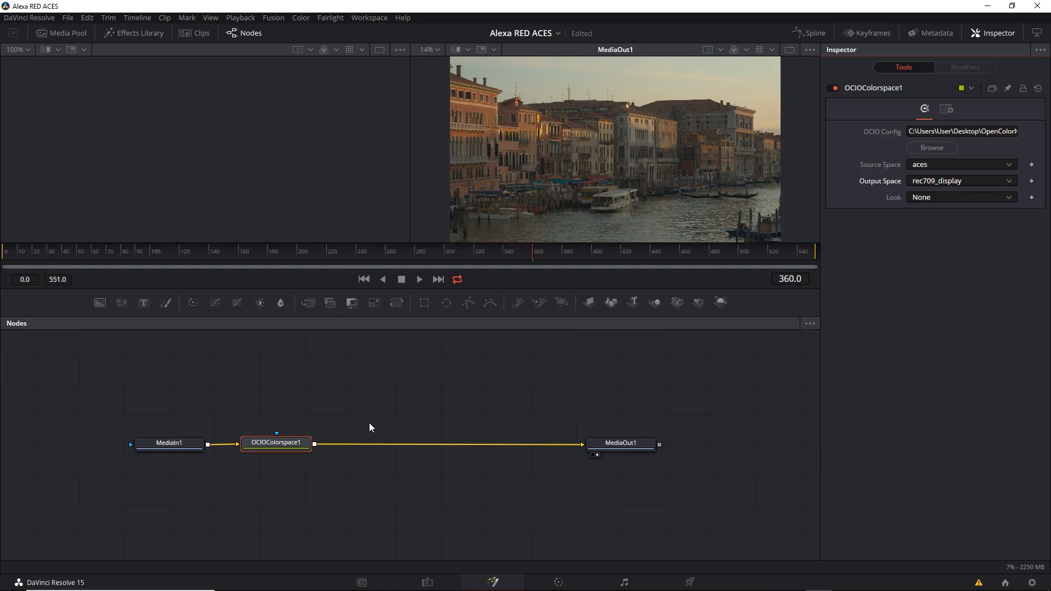
Step: Compare the image with the OCIO Colorspace node disabled and enabled, leaving the node enabled
{"action": "left_click", "coordinate": [831, 88]}
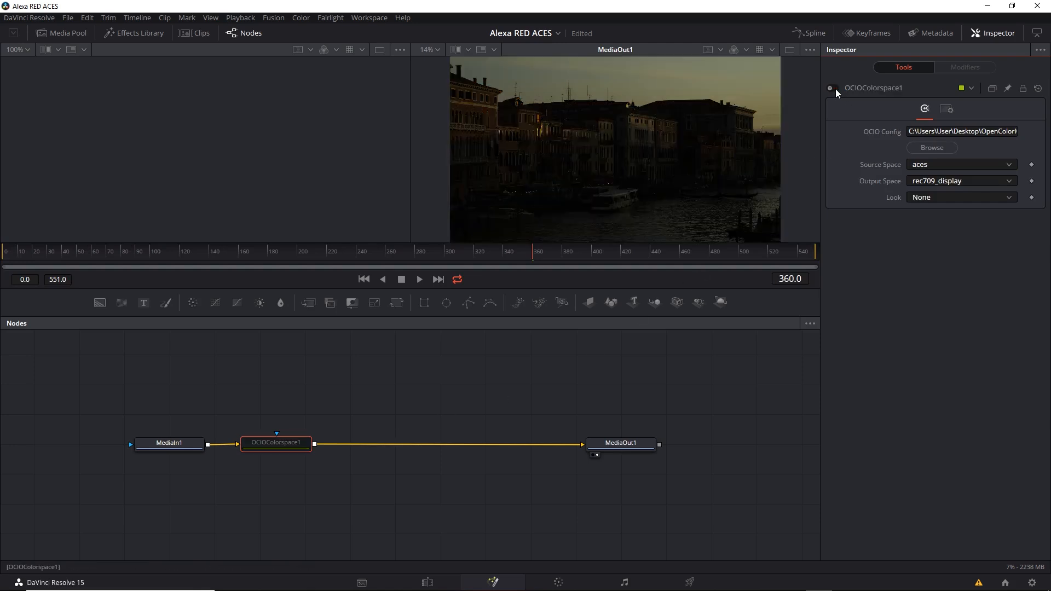
{"action": "left_click", "coordinate": [835, 89]}
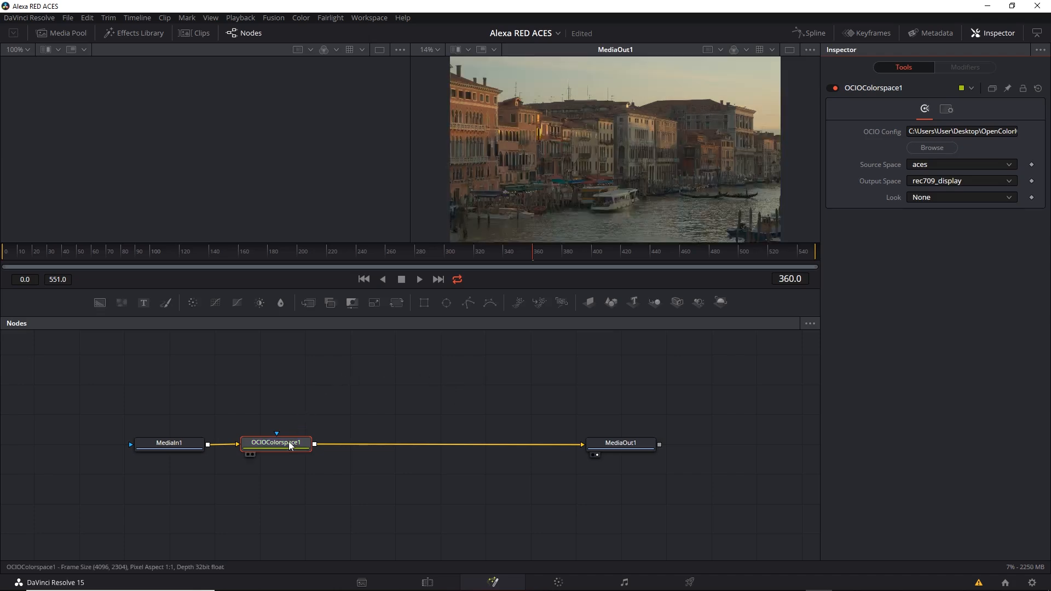
{"action": "mouse_move", "coordinate": [287, 441]}
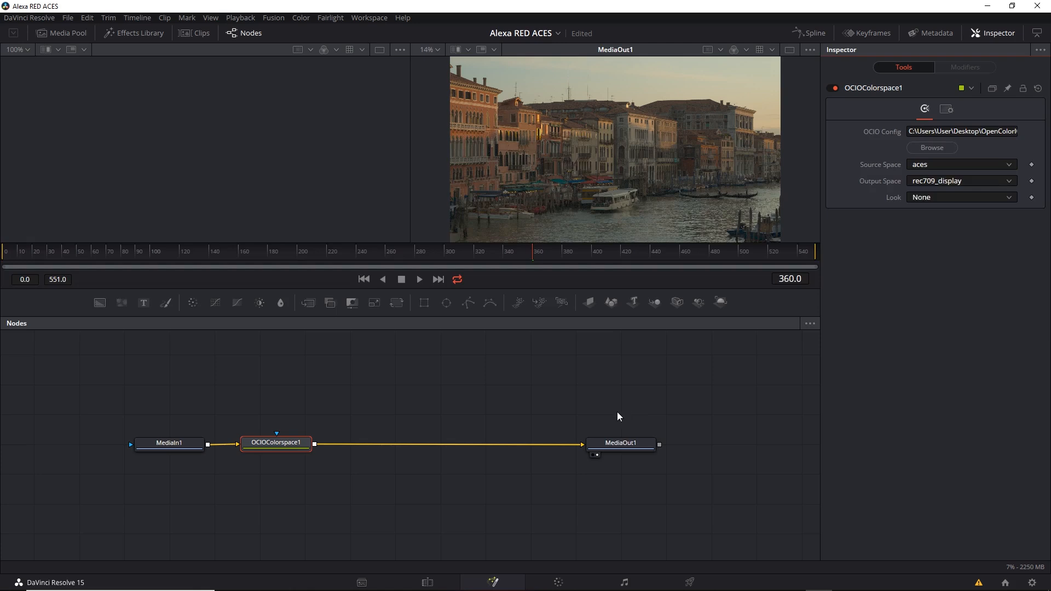
Step: Switch to the browser to view the OpenColorIO home page, and return to DaVinci Resolve
{"action": "left_click", "coordinate": [388, 583]}
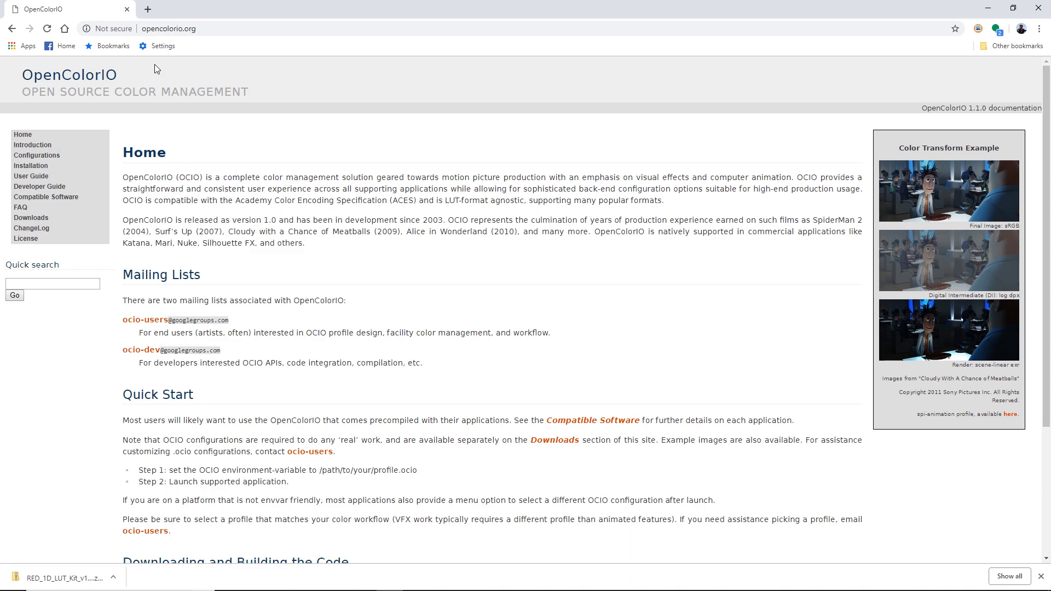
{"action": "left_click", "coordinate": [989, 9]}
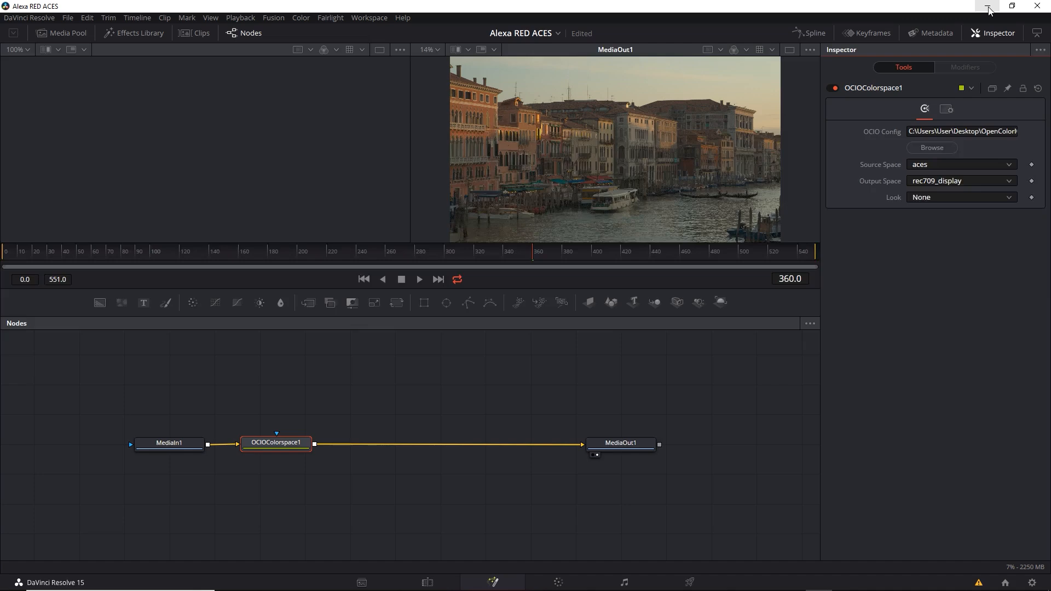